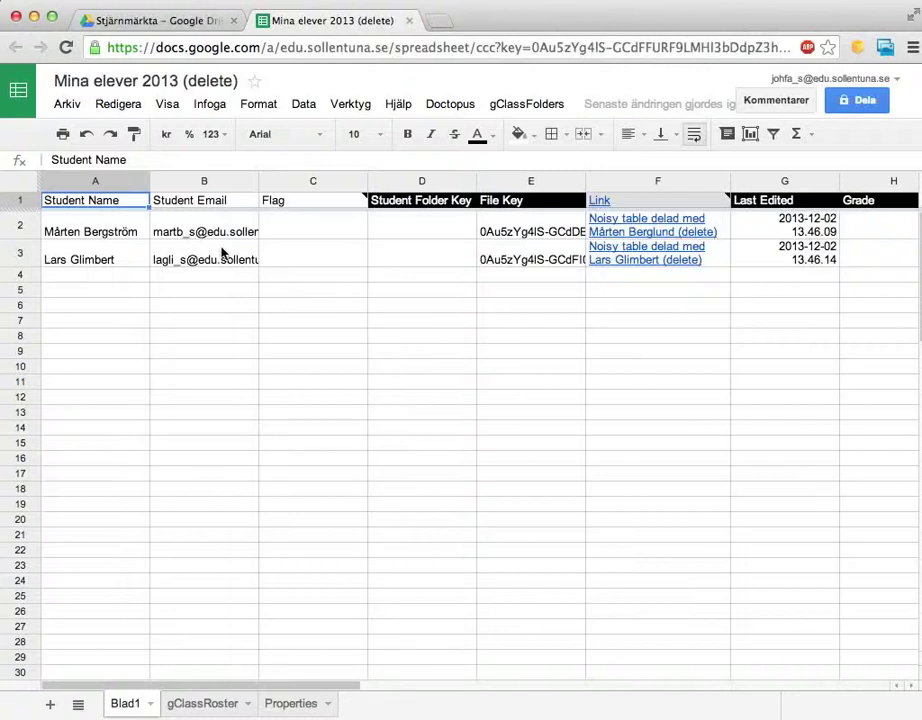
Step: Examine the student rows: names and e-mails, the links to each shared file, and the last-edited times
left_click_drag(128, 235, 205, 255)
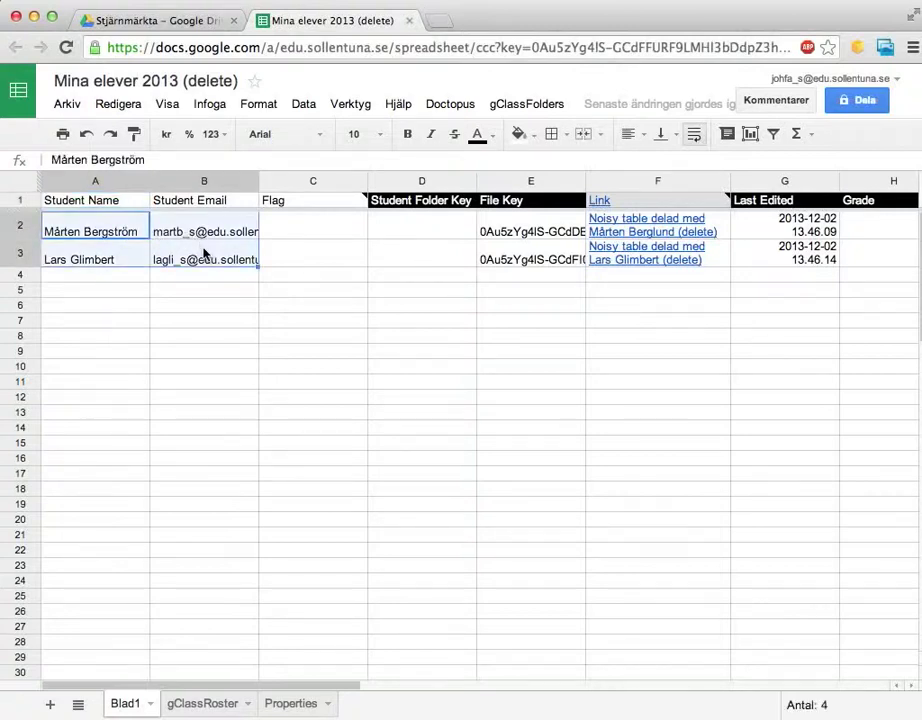
left_click(205, 255)
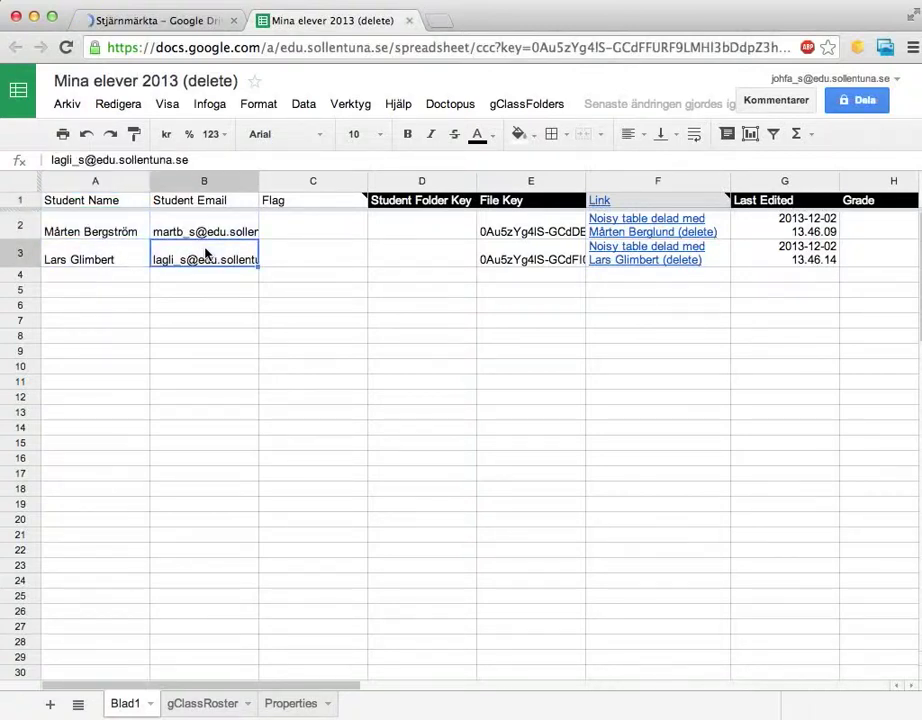
key("Right")
key("Right")
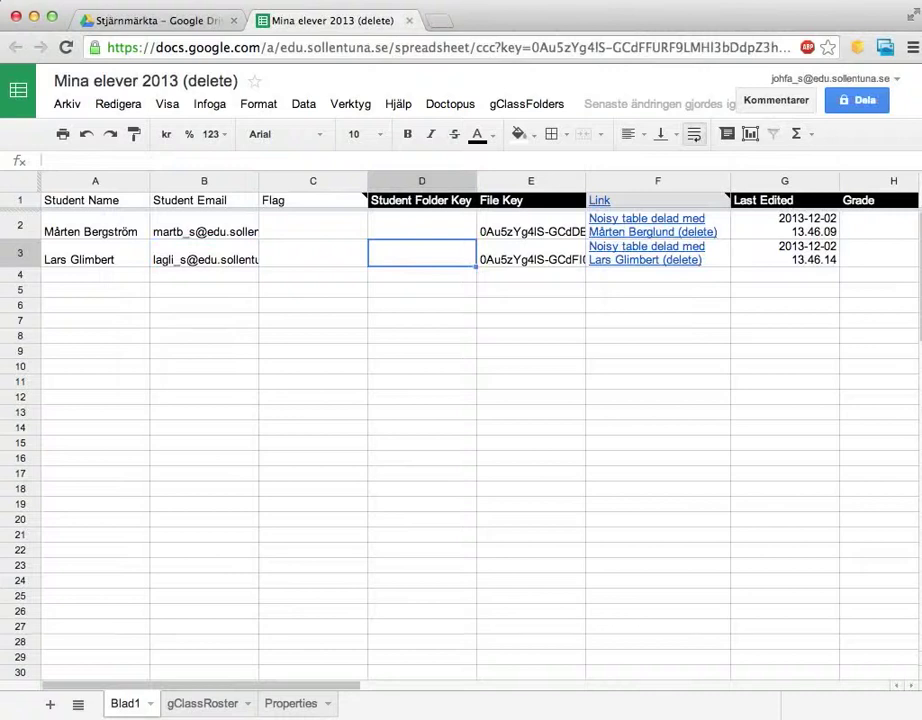
key("Right")
key("Right")
key("Up")
key("Down")
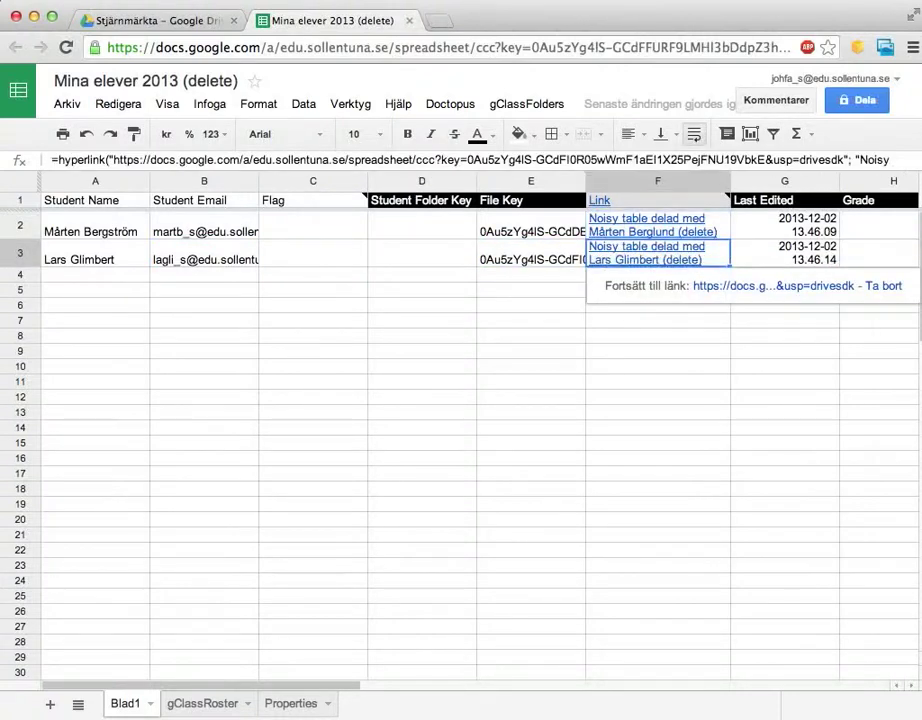
key("Up")
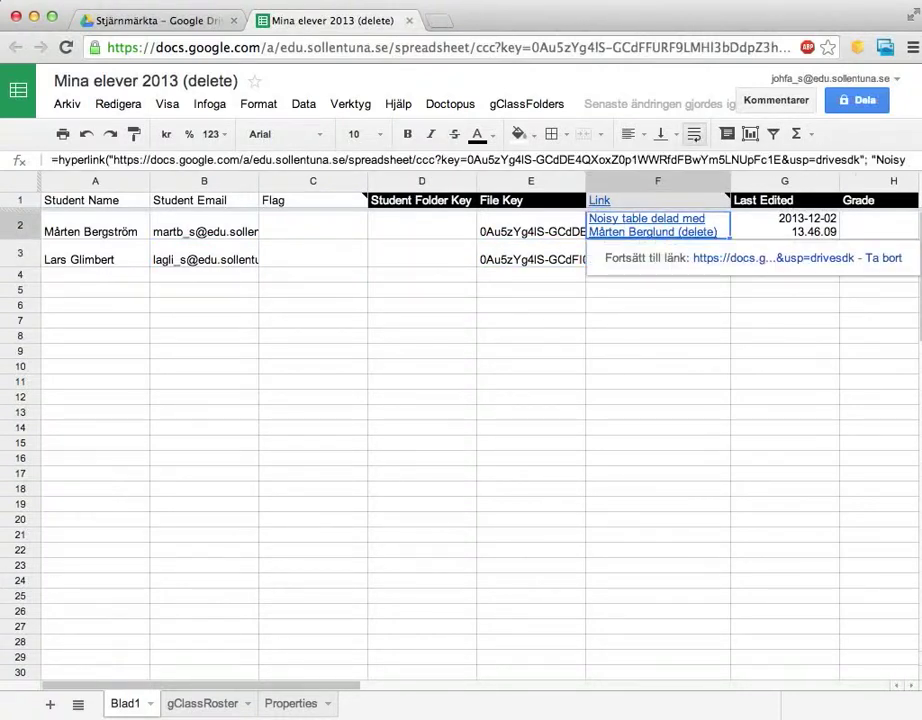
key("Down")
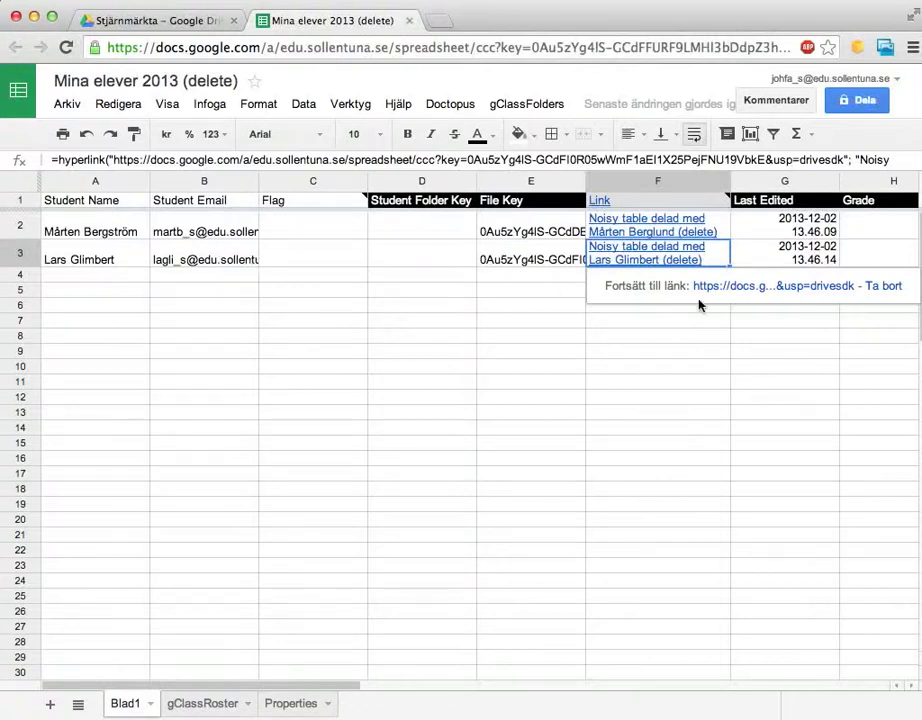
key("Right")
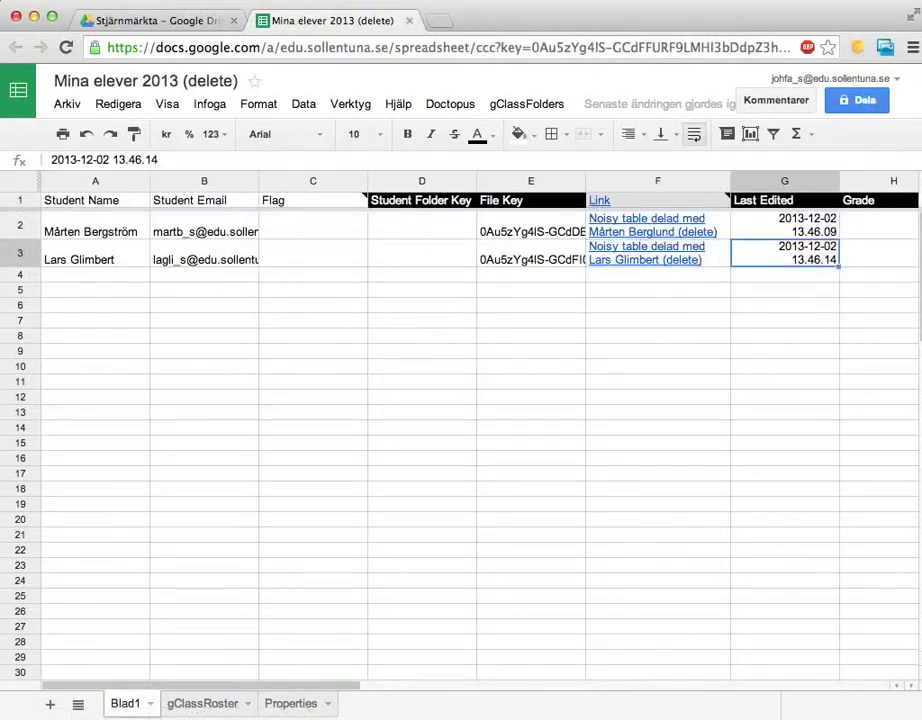
Step: Open Doctopus's form for sending personalized emails to students and review the variables available for substitution
left_click(452, 105)
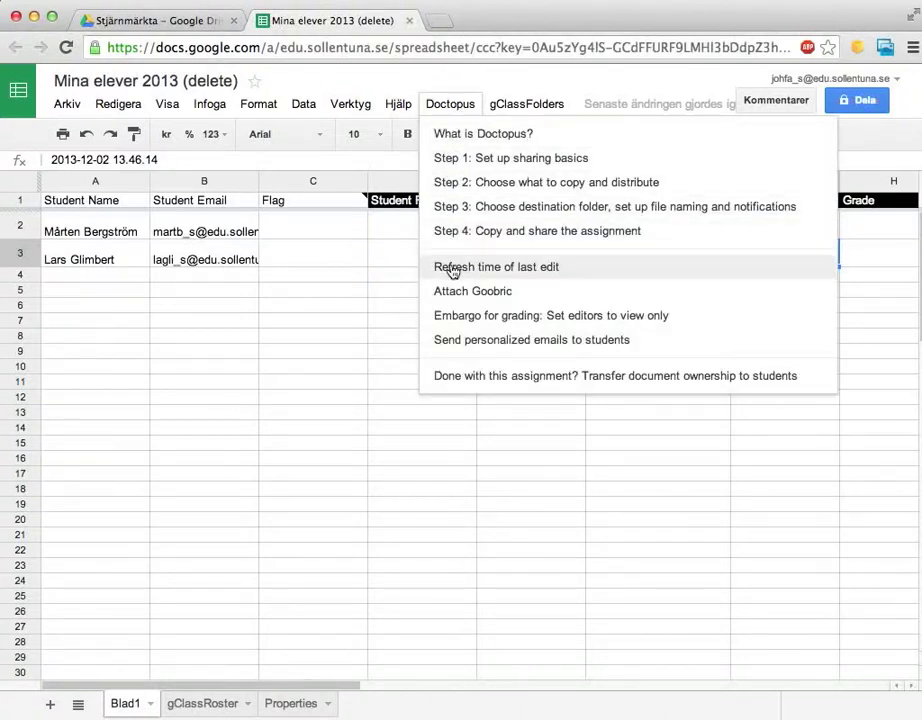
left_click(508, 341)
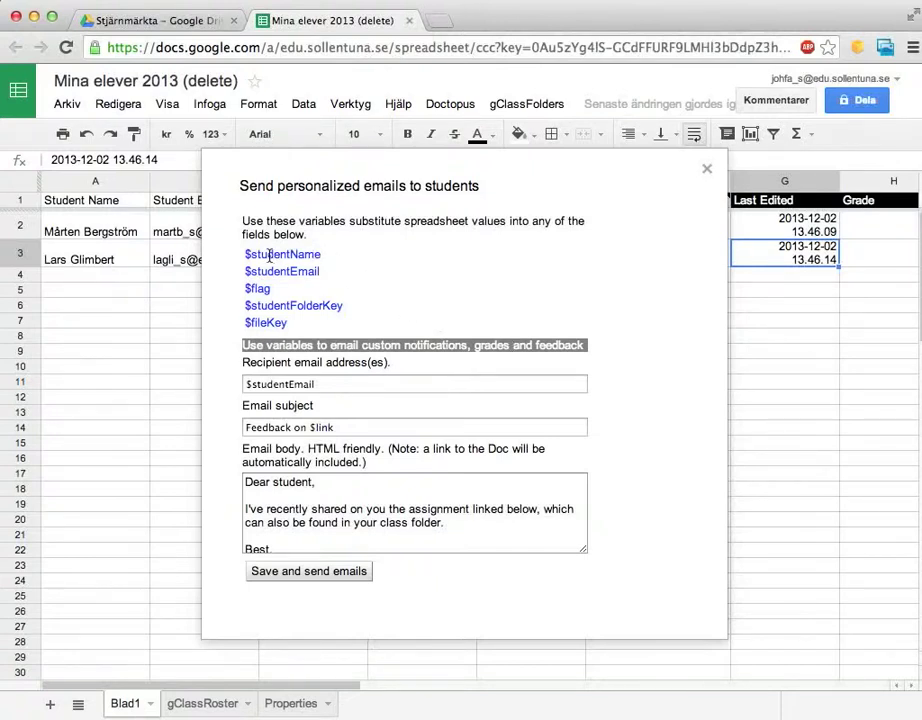
scroll(269, 256, "down", 3)
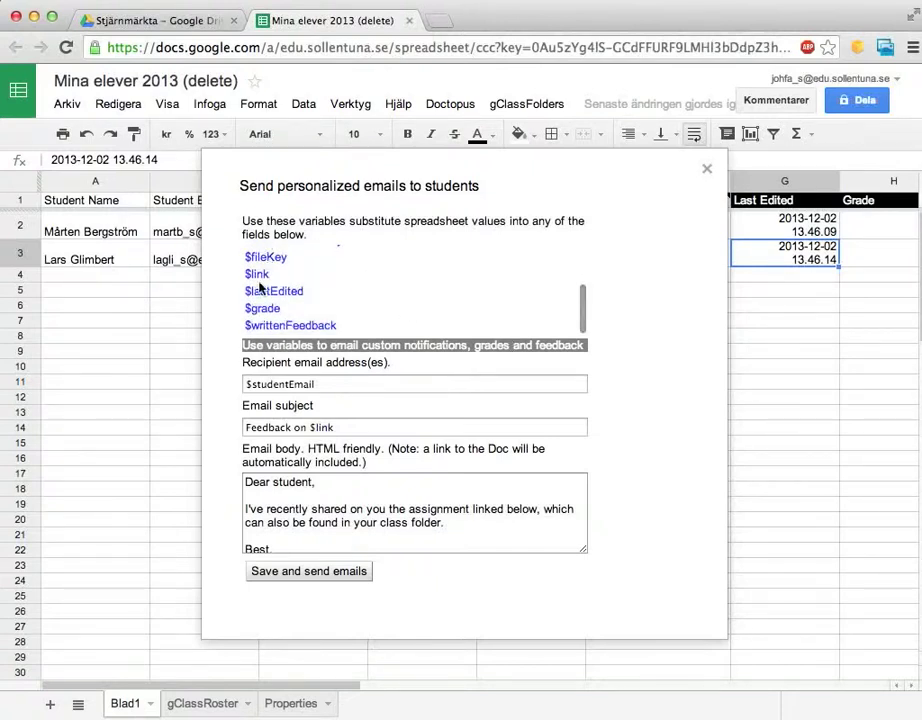
scroll(265, 305, "up", 3)
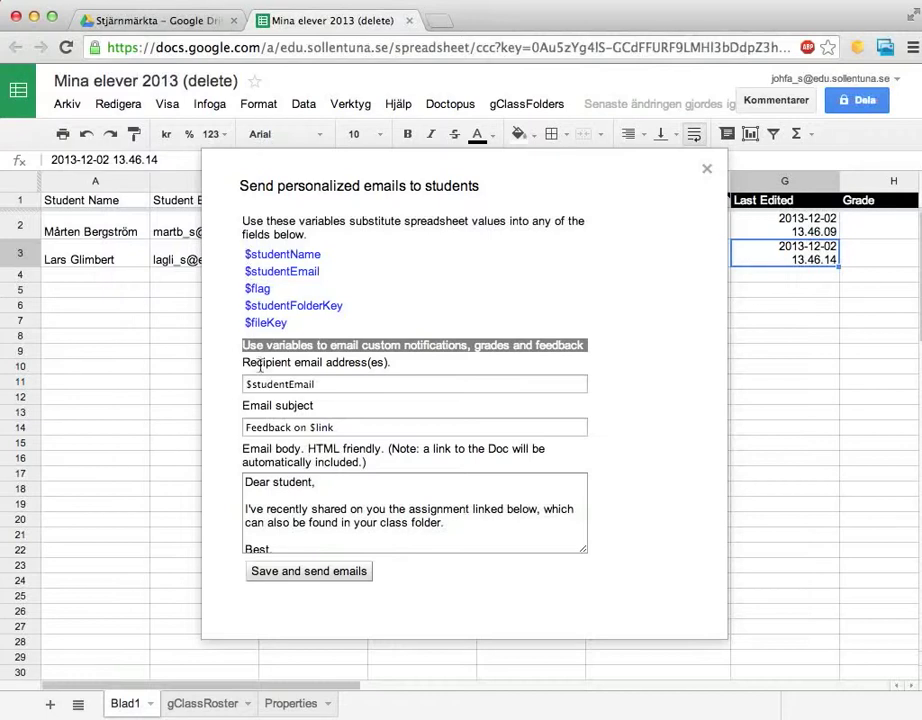
Step: Replace the email body with the greeting "Hej $studentName", using the student name variable
left_click(322, 481)
key("super+a")
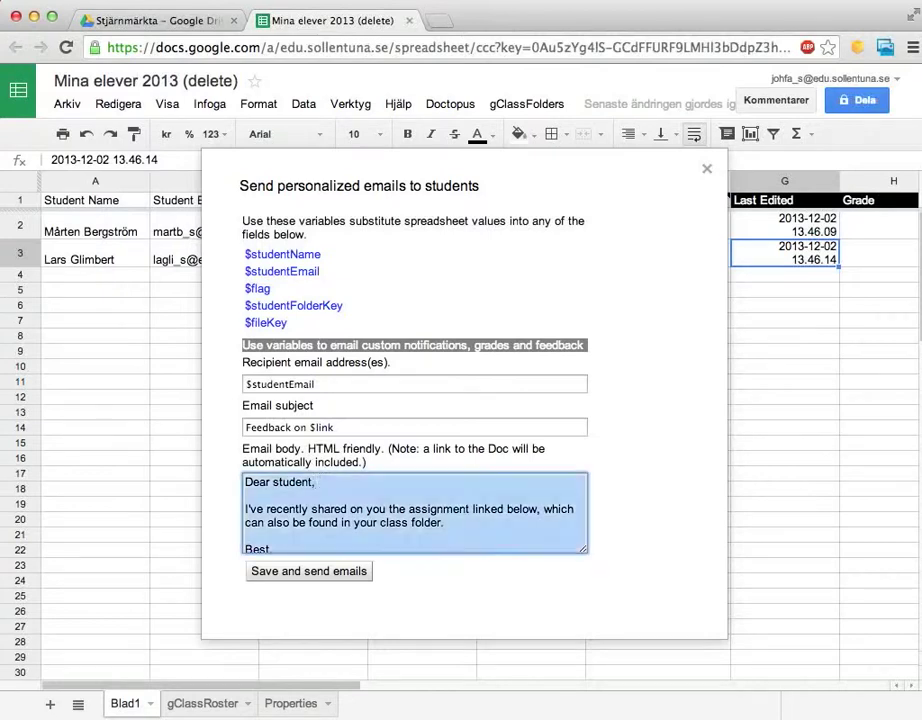
type("Hej")
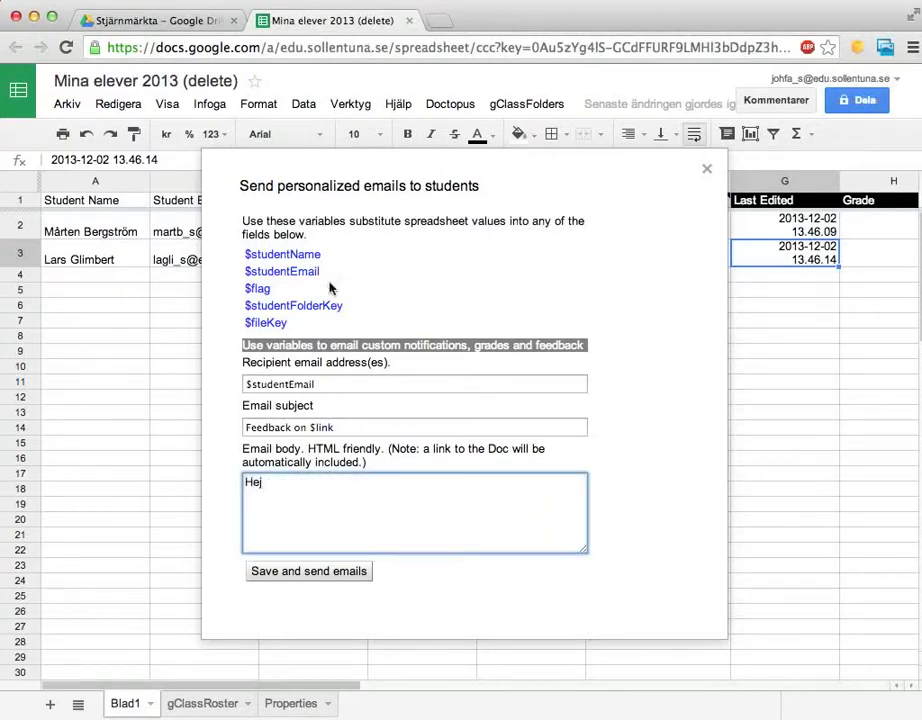
left_click_drag(246, 255, 323, 255)
key("super+c")
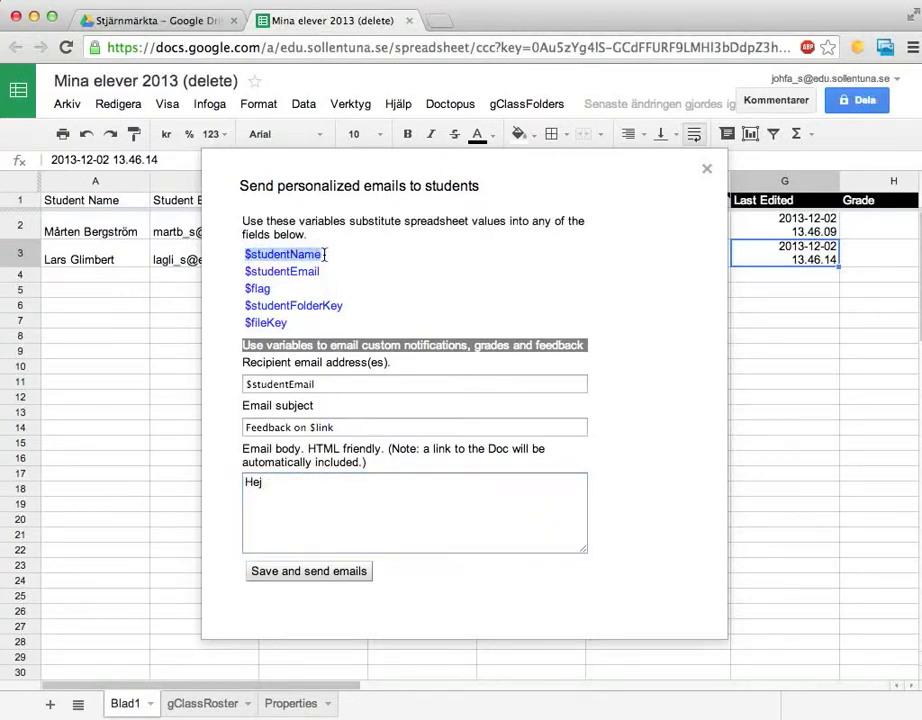
left_click(335, 484)
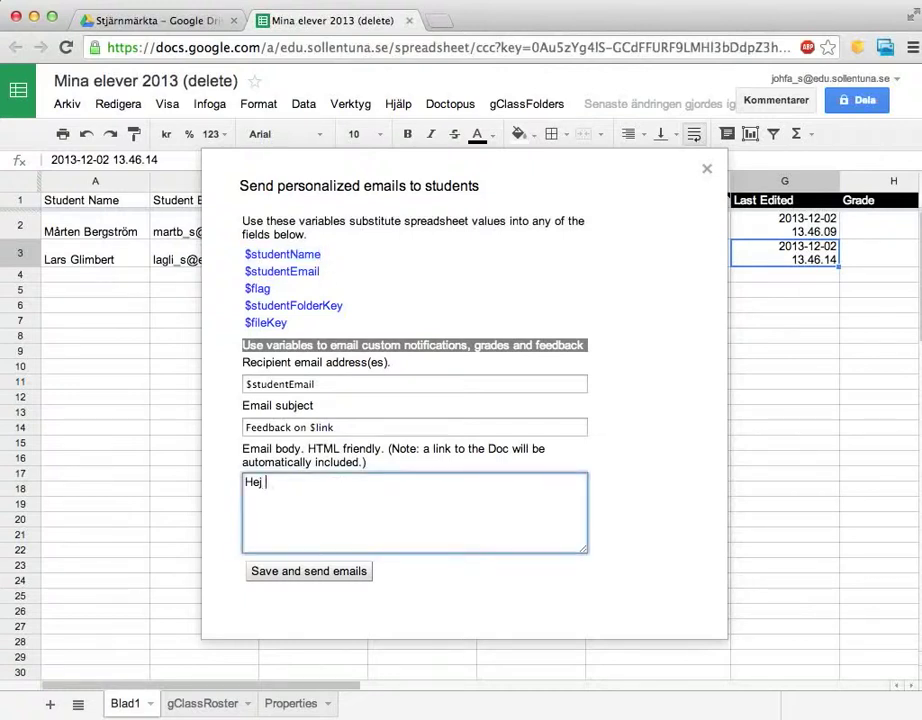
key("super+v")
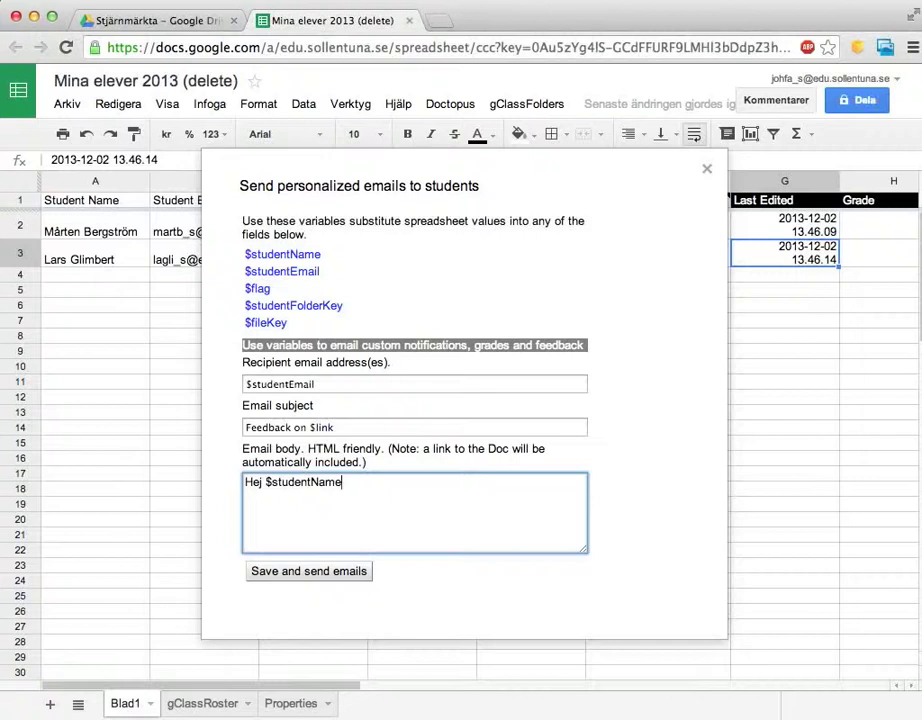
Step: Add the line "Här är en länk till filen jag kopierat upp: $link" below the greeting, and close the email form without sending
key("Return")
key("Return")
type("Här är en länk t")
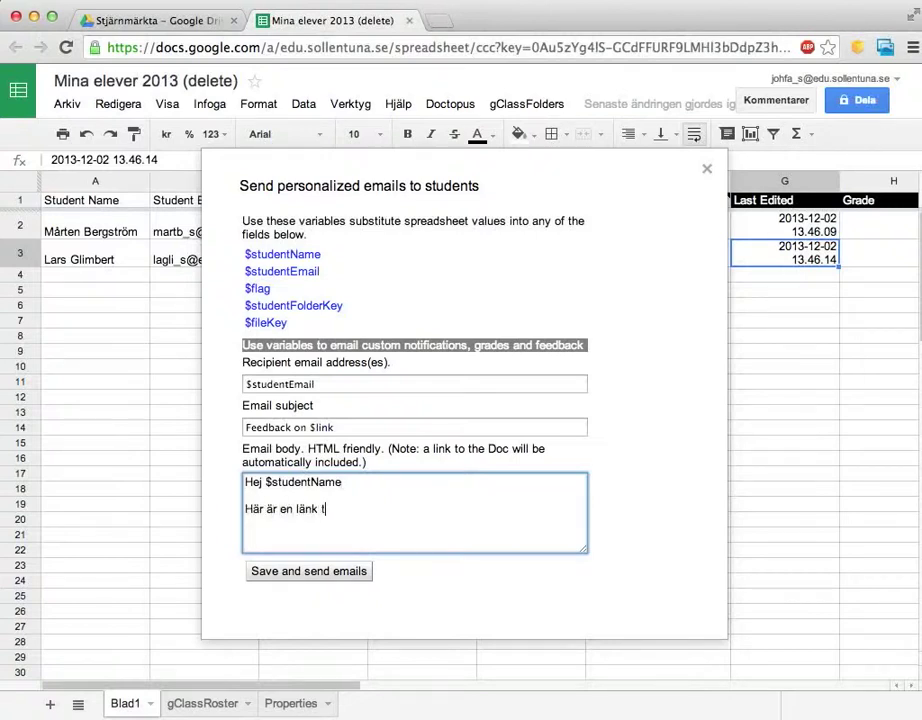
type("ill filen jag kopierat upp:")
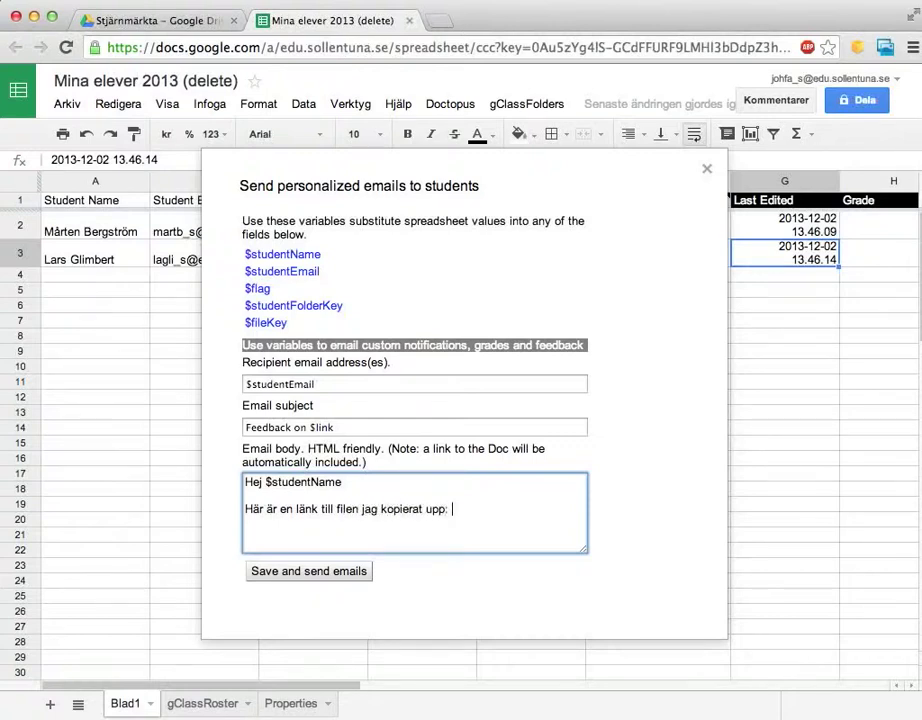
scroll(352, 303, "down", 3)
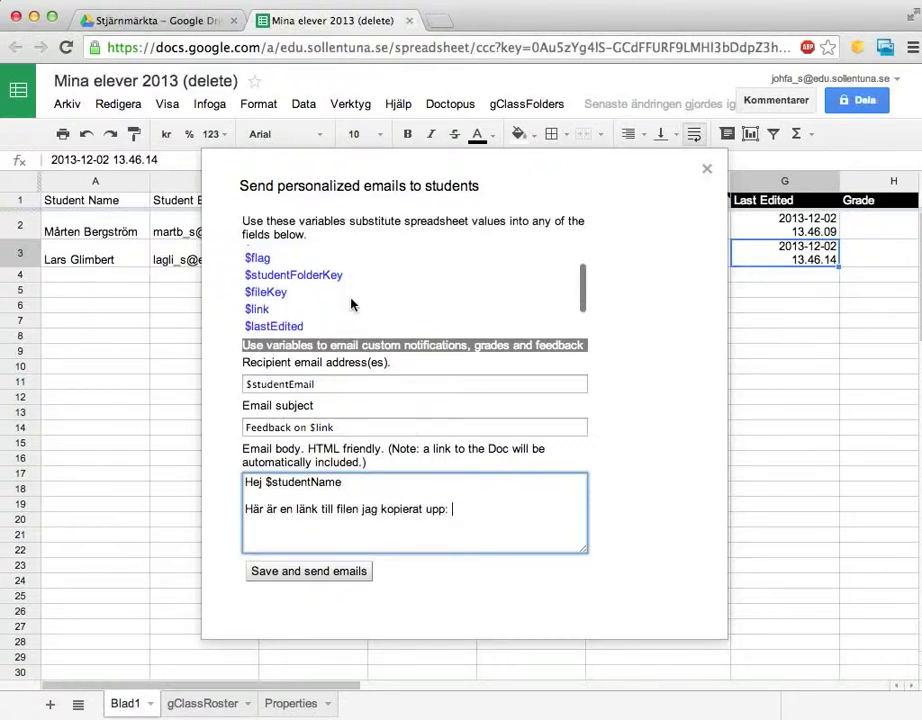
left_click_drag(245, 293, 275, 293)
key("ctrl+c")
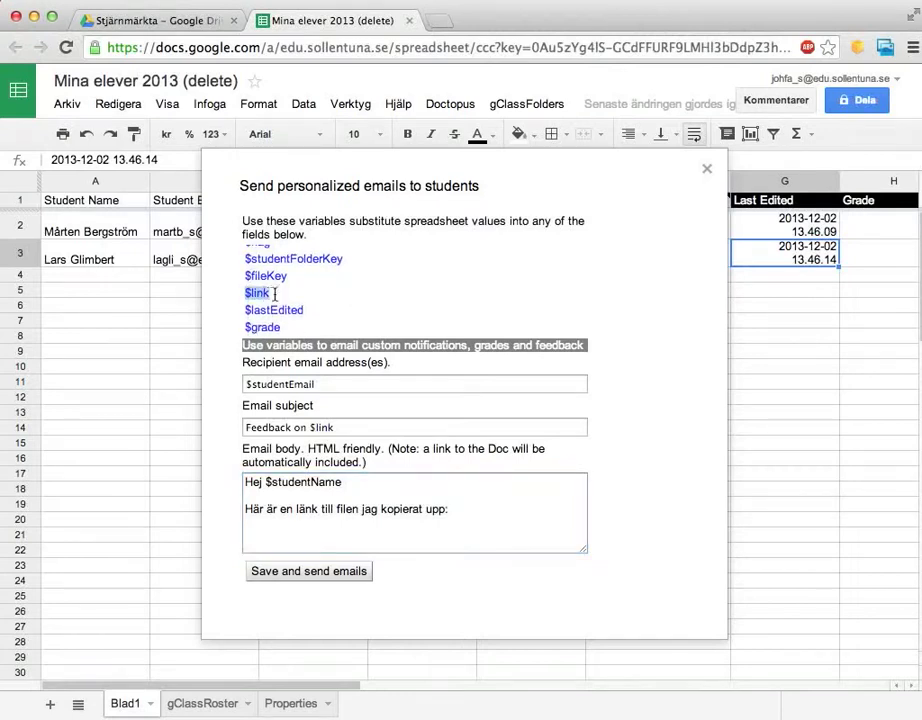
left_click(502, 510)
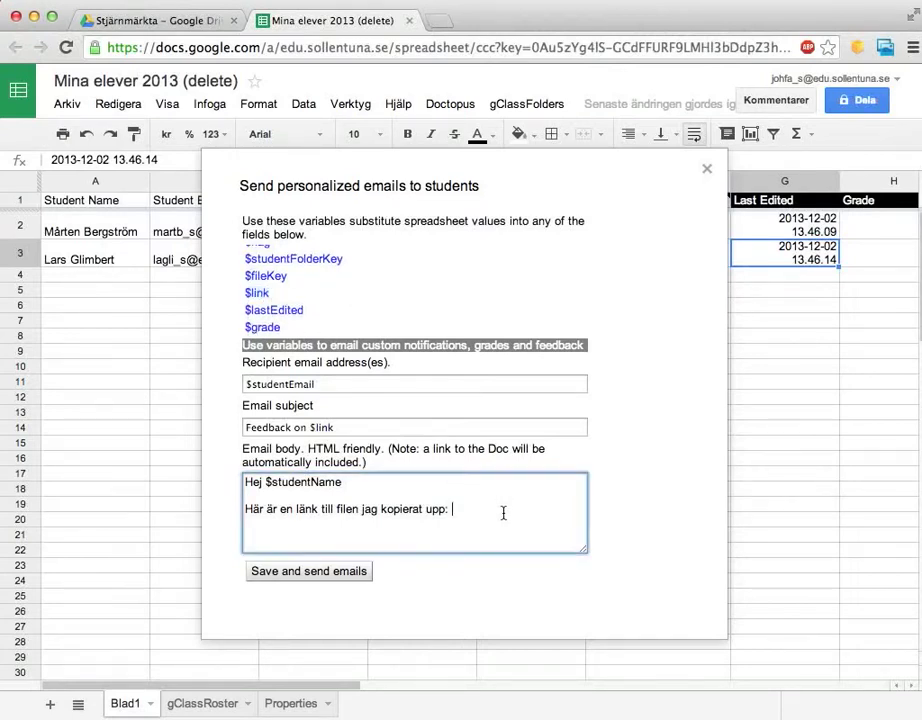
key("ctrl+v")
triple_click(354, 384)
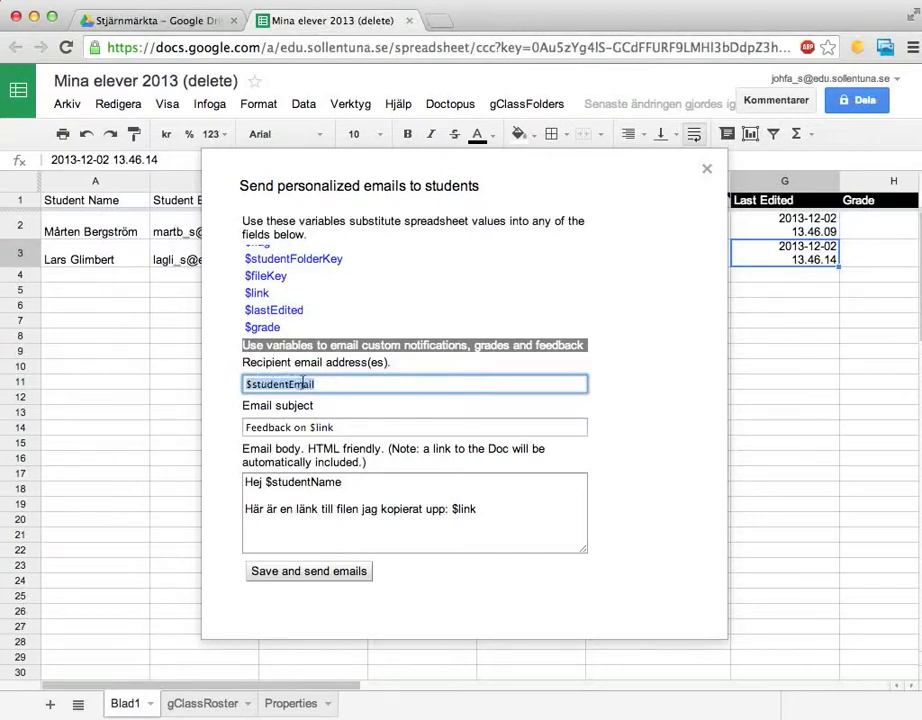
left_click(706, 170)
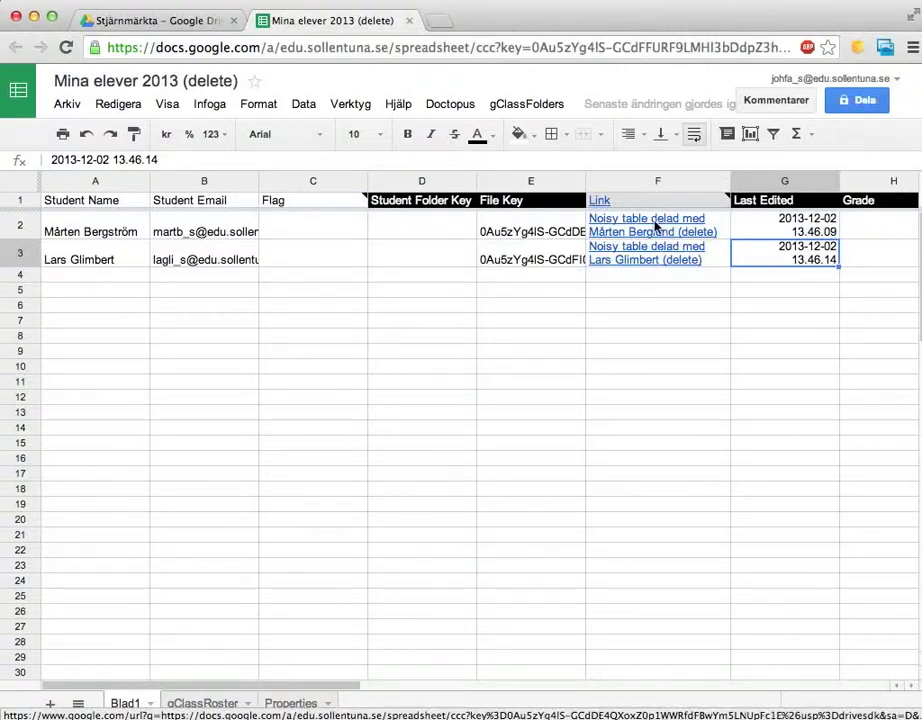
Step: Add the column headers "Resultat på diagnosen" in J1 and "Träna framförallt på" in K1
left_click(760, 221)
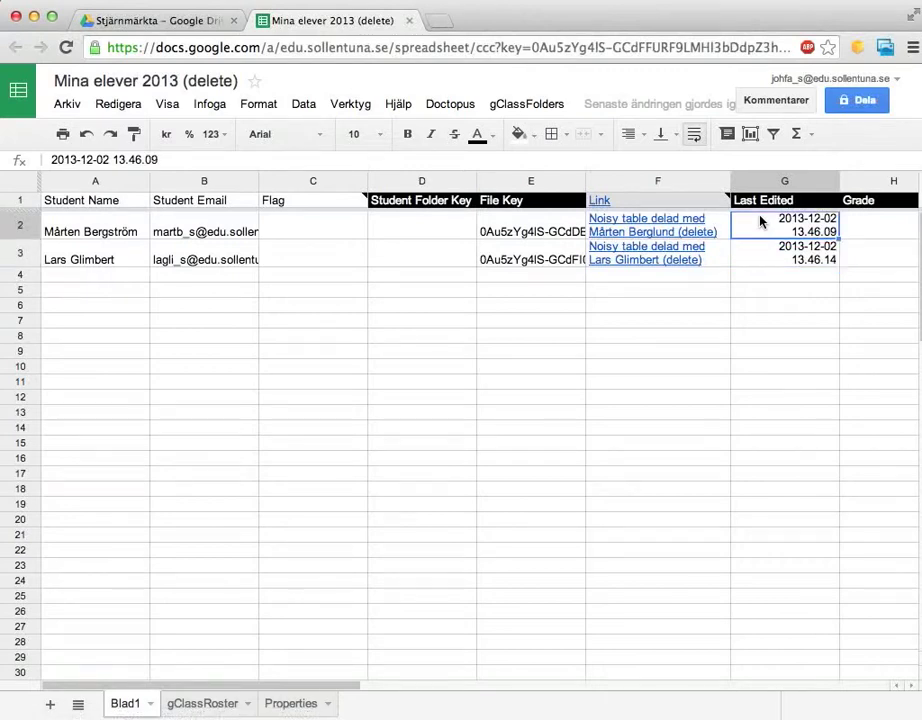
key("Right")
key("Right")
key("Right")
key("Right")
key("Right")
key("Right")
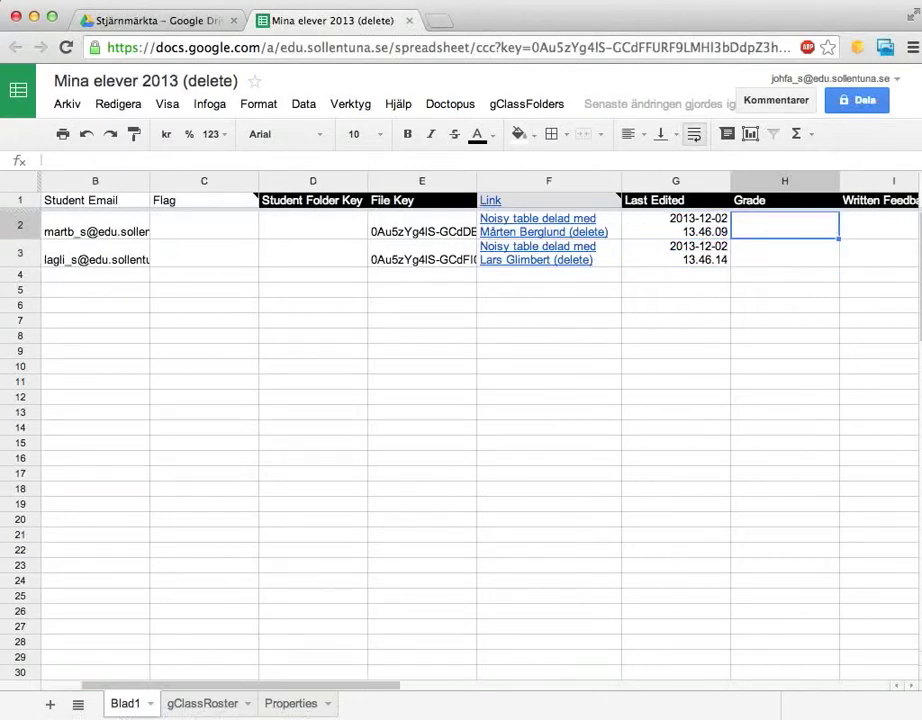
key("Left")
key("Left")
key("Left")
key("Left")
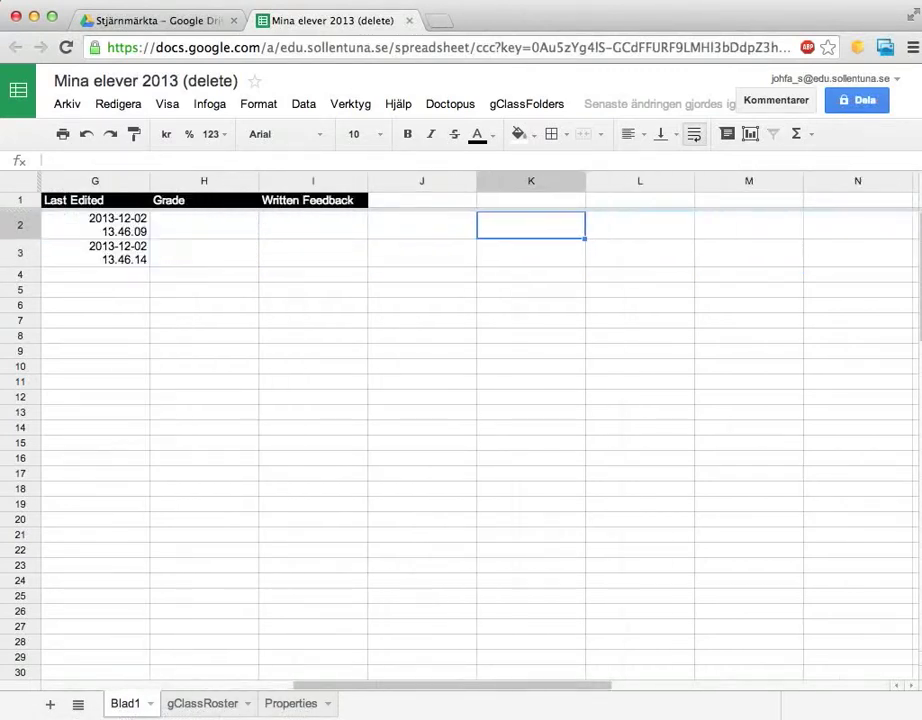
key("Up")
key("Right")
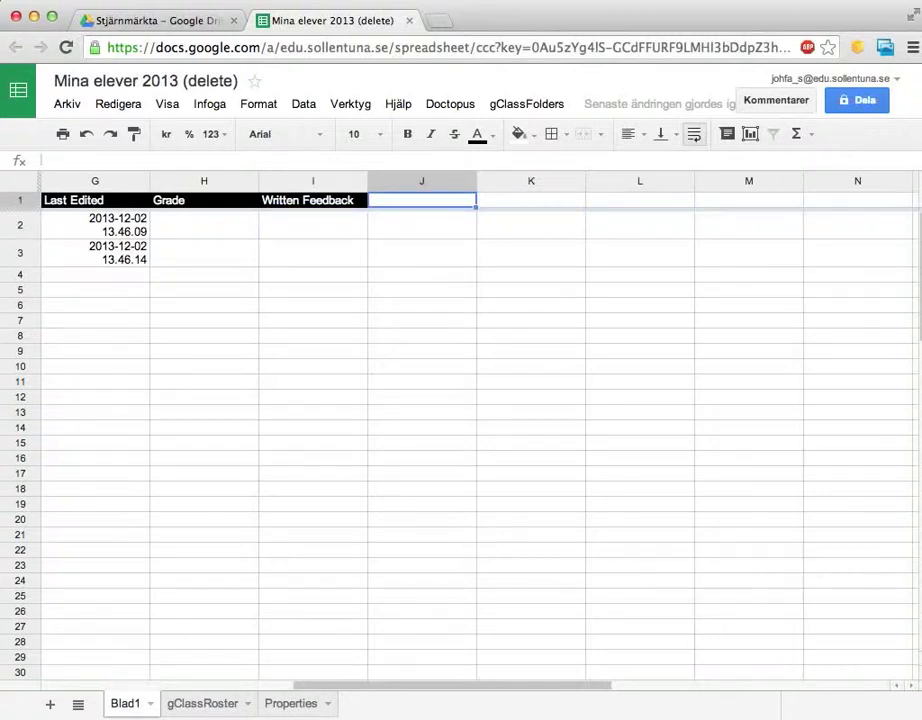
type("Resulta")
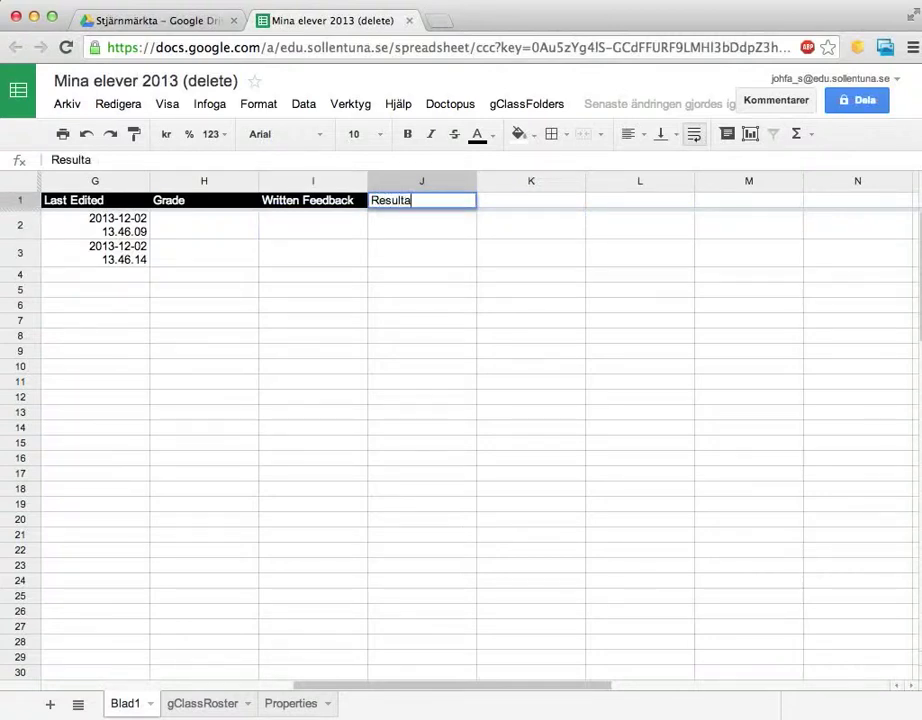
type("t på diagnosen")
key("Tab")
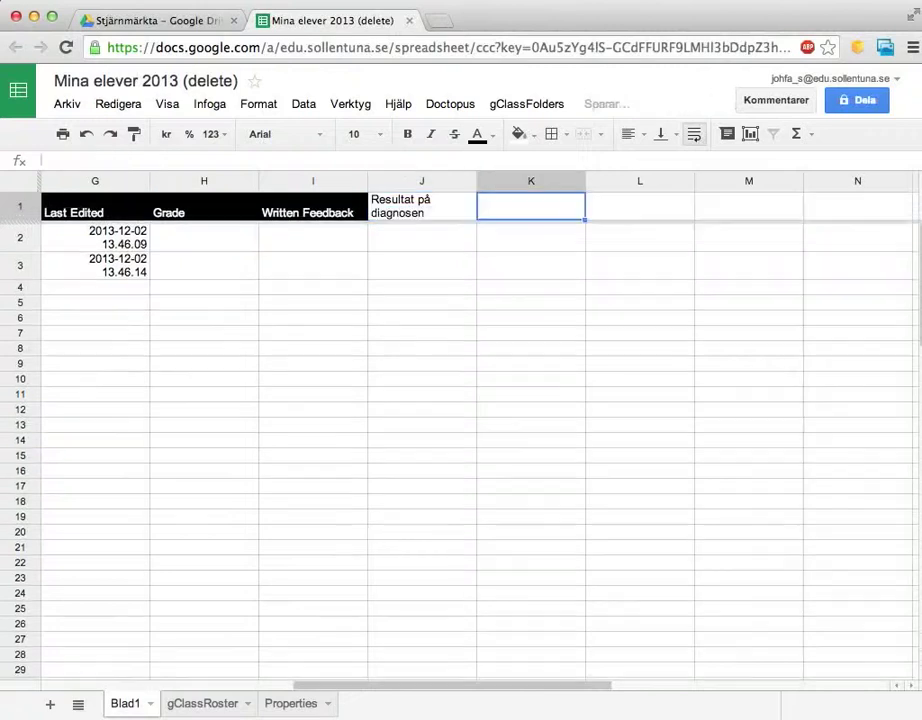
type("Träna framförallt på")
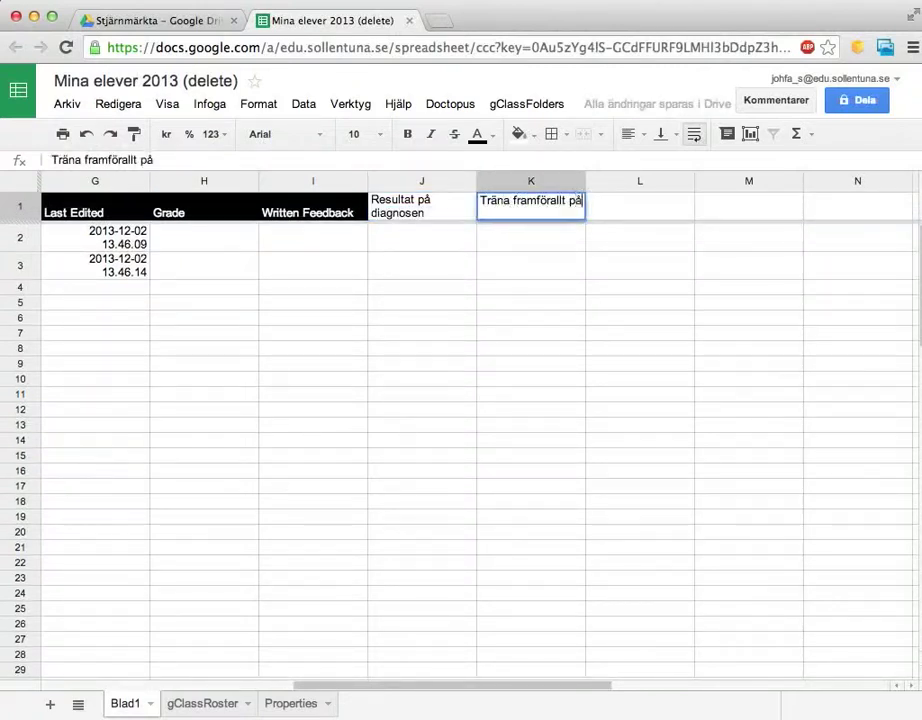
key("Return")
Step: Fill in the diagnosis results for the two students: "Helt ok" in J2 and "Jättebra" in J3
key("Left")
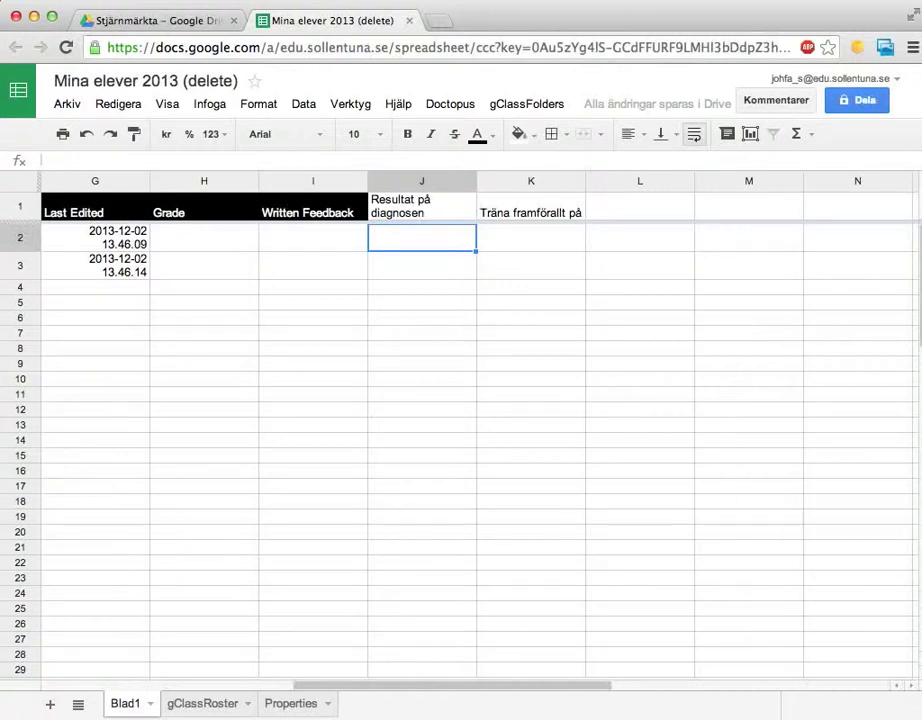
type("Helt ok")
key("Return")
type("Jätt")
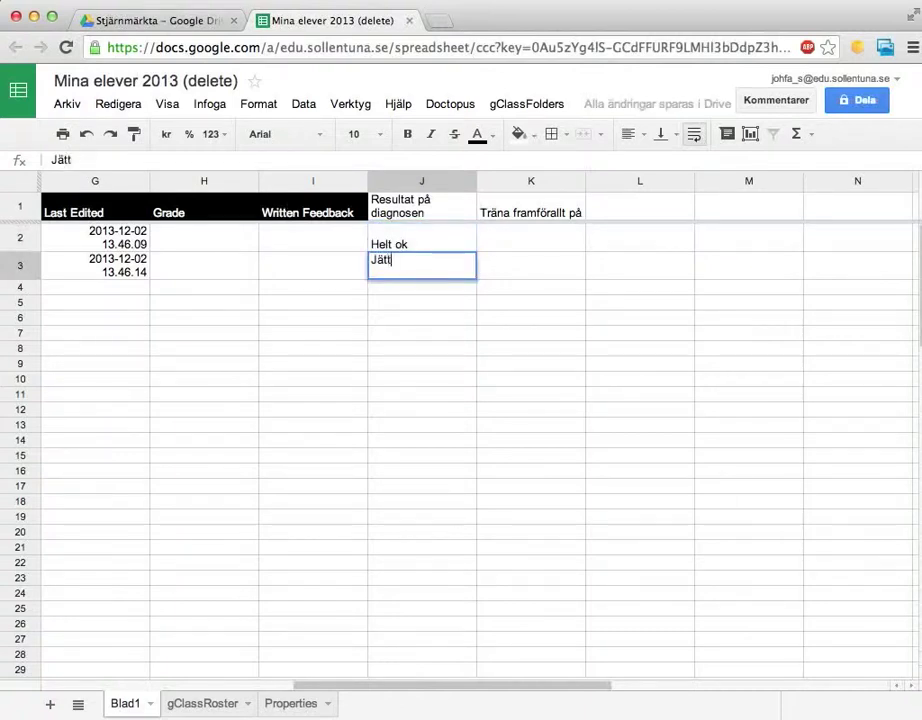
type("ebra")
key("Tab")
Step: Enter "Bråkräkning" in K2 as the first student's area to practise
key("Up")
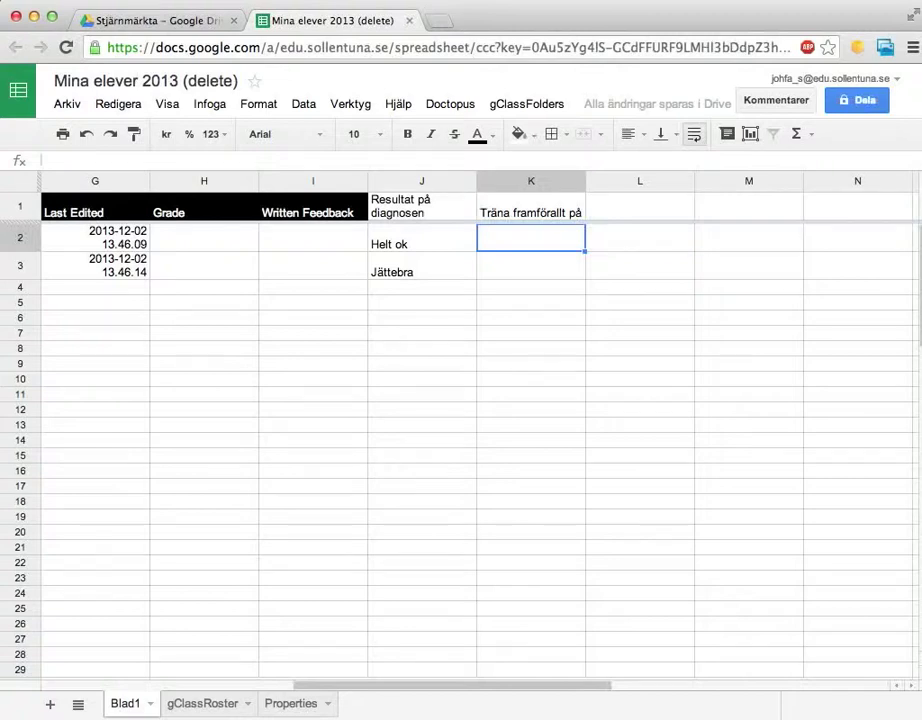
type("Bråkräknin")
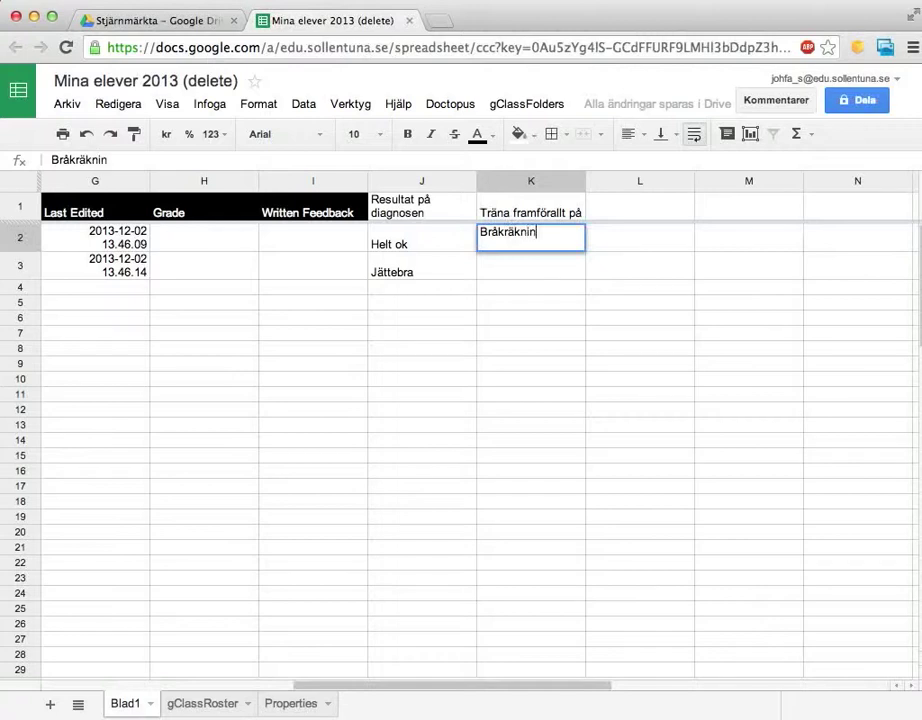
type("g")
key("Return")
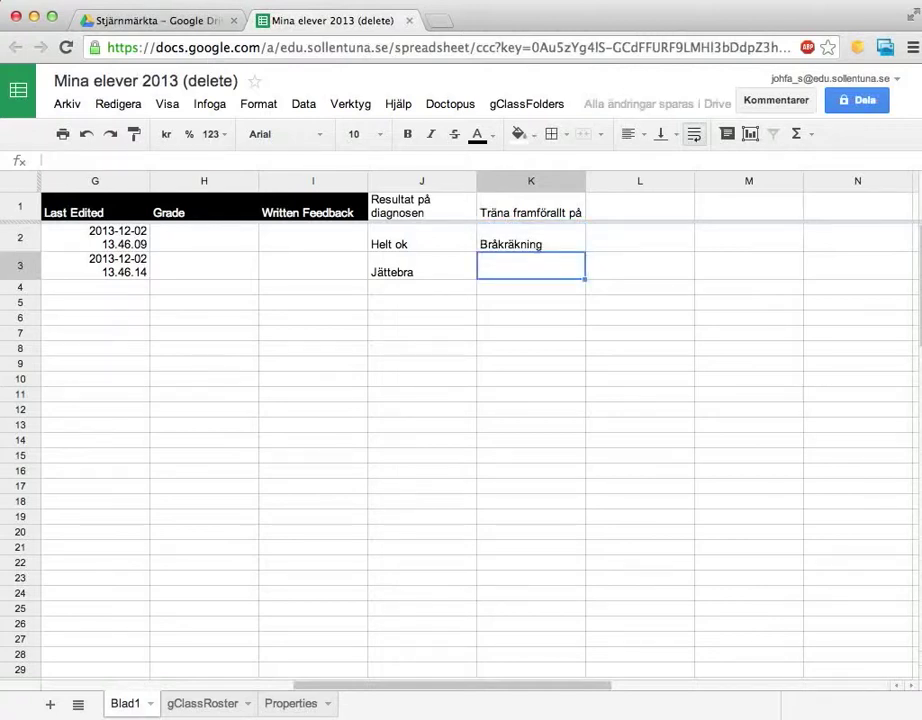
Step: Enter "Inget särskilt, men kanske negativa tal och potenser" in K3 as the second student's area to practise
type("Inget ")
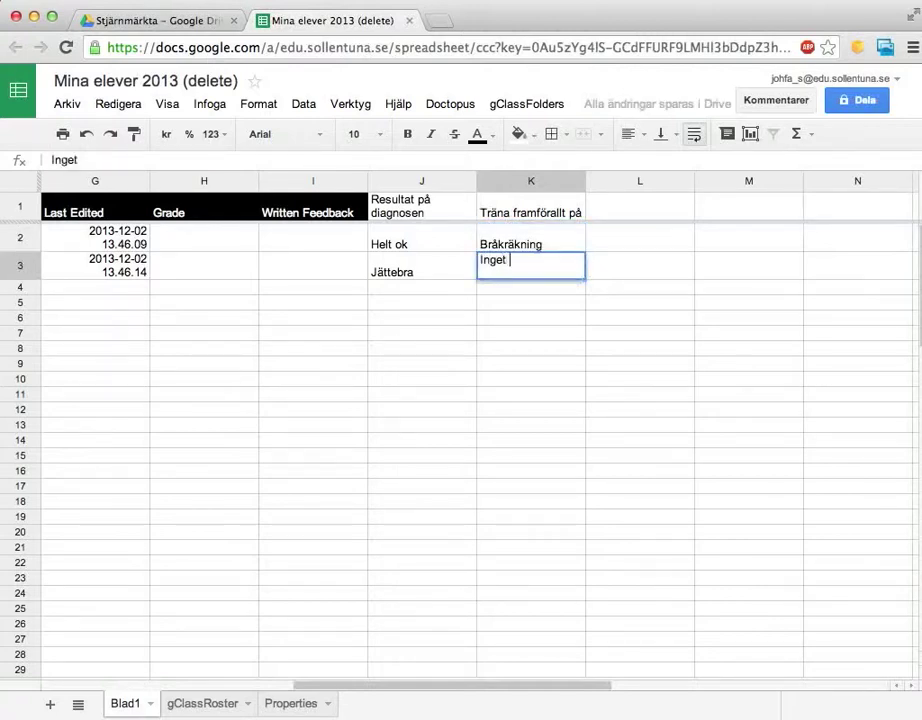
type("särskit, kri")
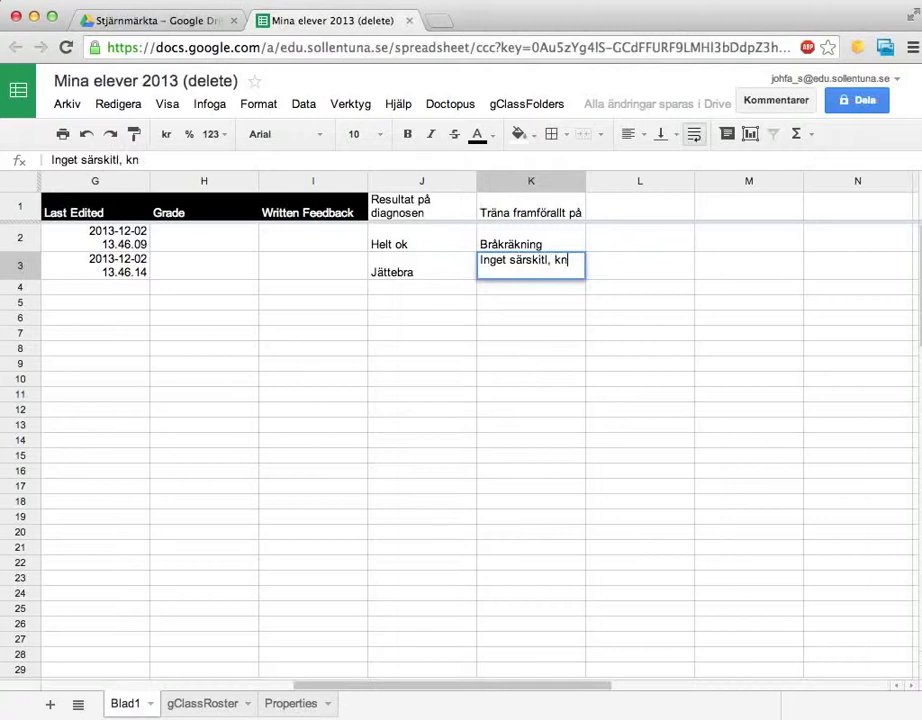
key("BackSpace")
key("BackSpace")
key("BackSpace")
key("BackSpace")
key("BackSpace")
key("BackSpace")
type("lt, men kanske nega")
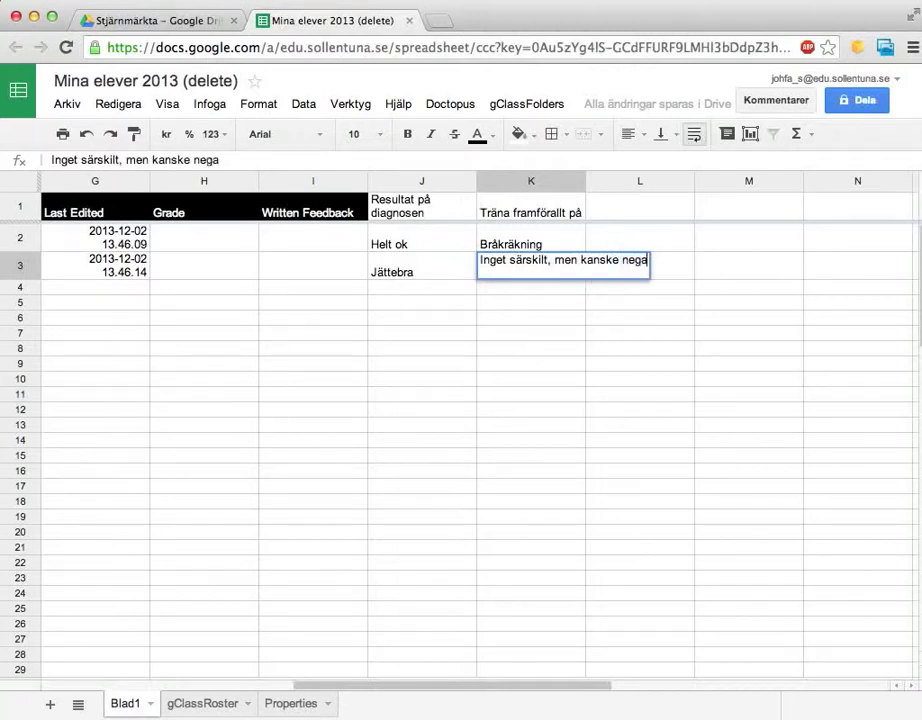
type("tiva tal ochpot")
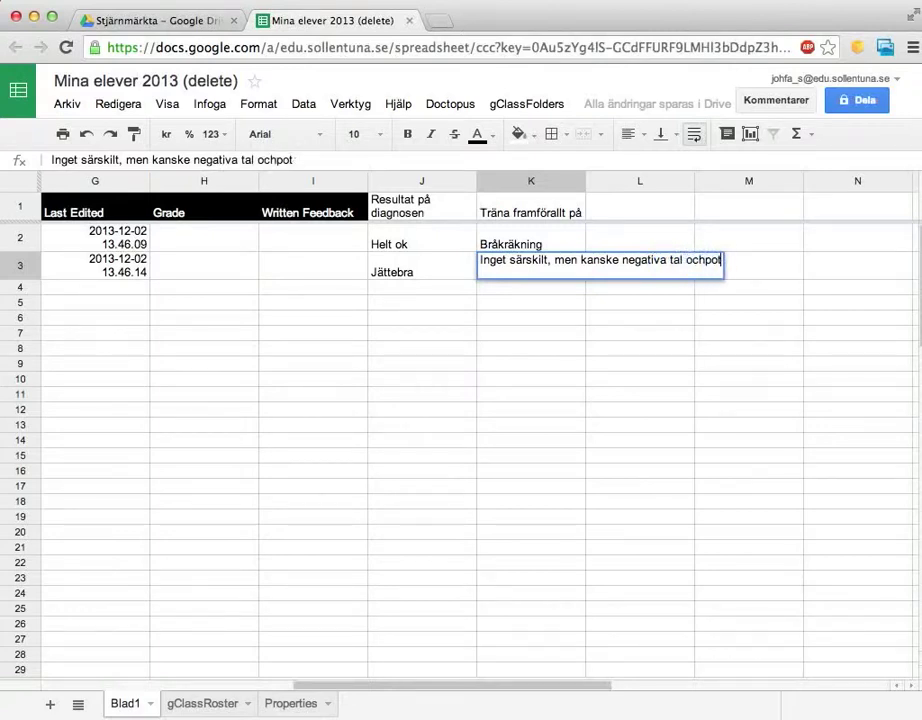
key("BackSpace")
key("BackSpace")
key("BackSpace")
type("potenser")
key("Return")
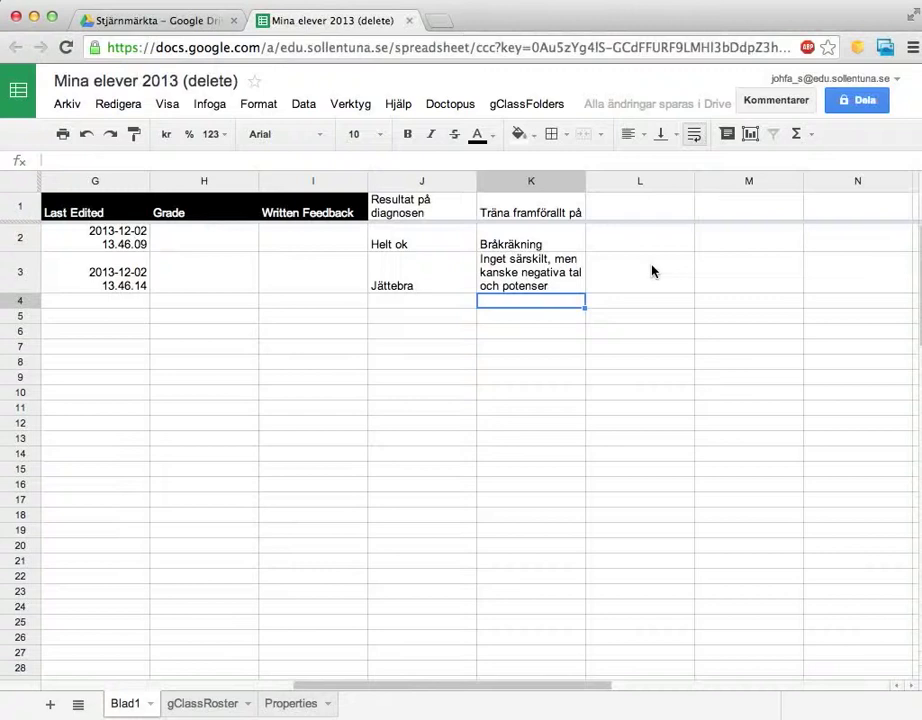
Step: Open Doctopus's personalized student email form and replace the default email body with "Så här gick det på diagnosen: "
left_click(450, 104)
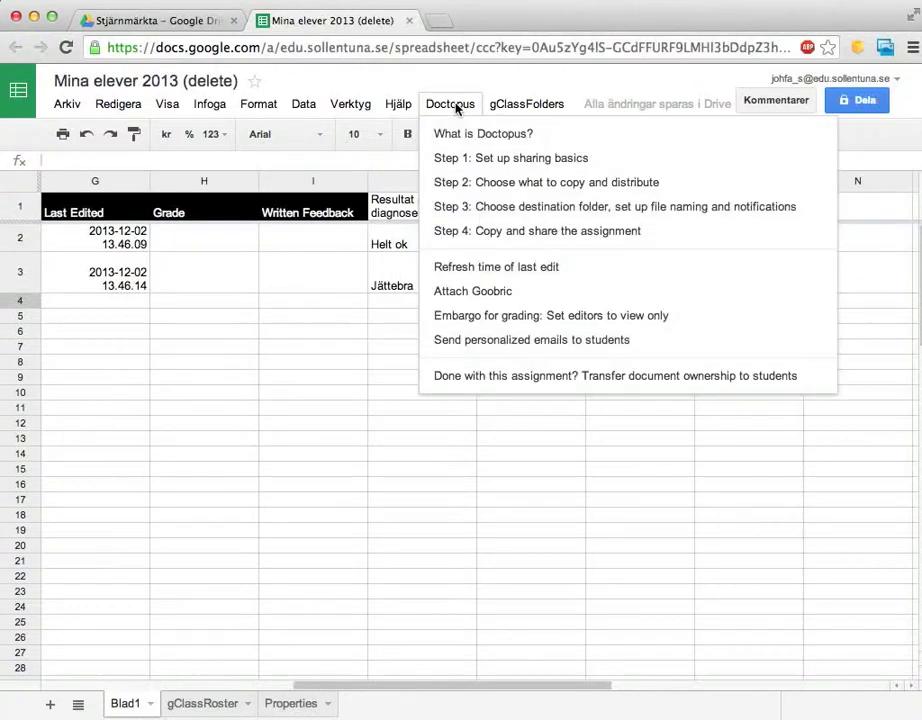
left_click(470, 344)
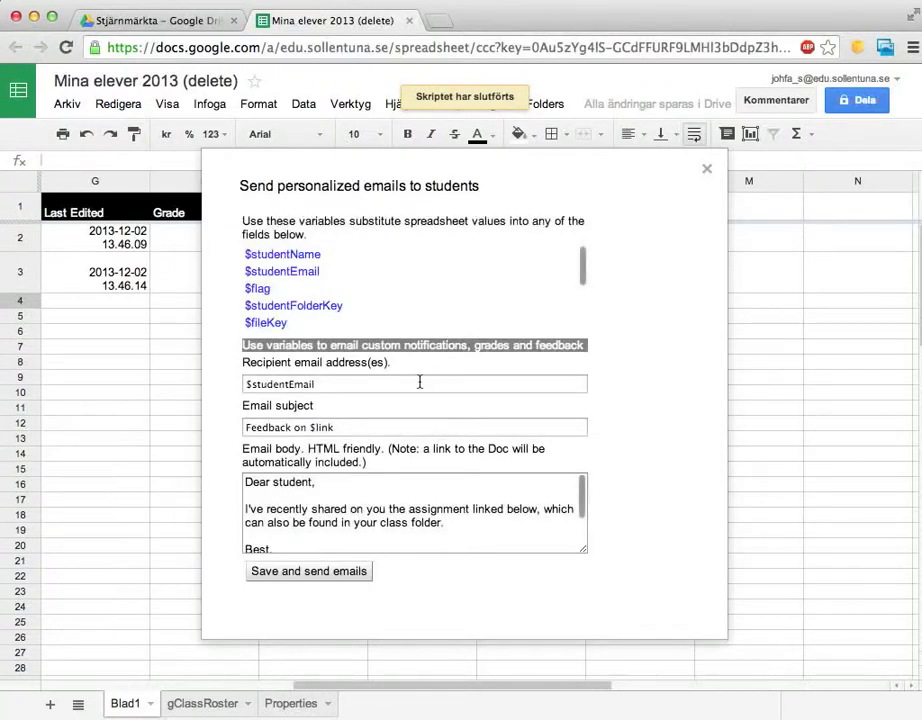
left_click(332, 498)
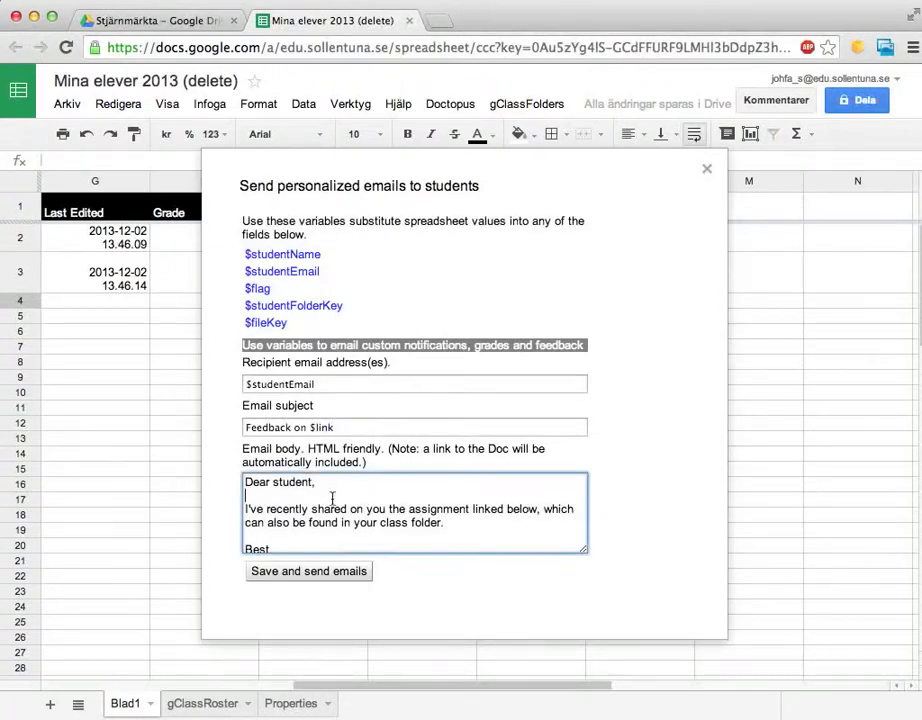
key("super+a")
type("Så här gick ")
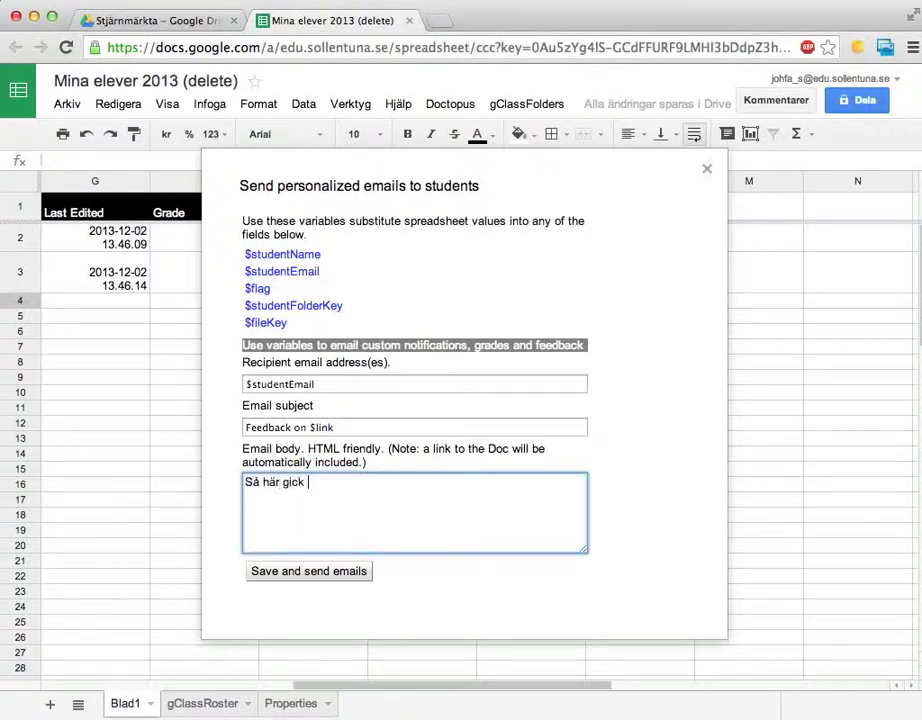
type("det på diagnosen:")
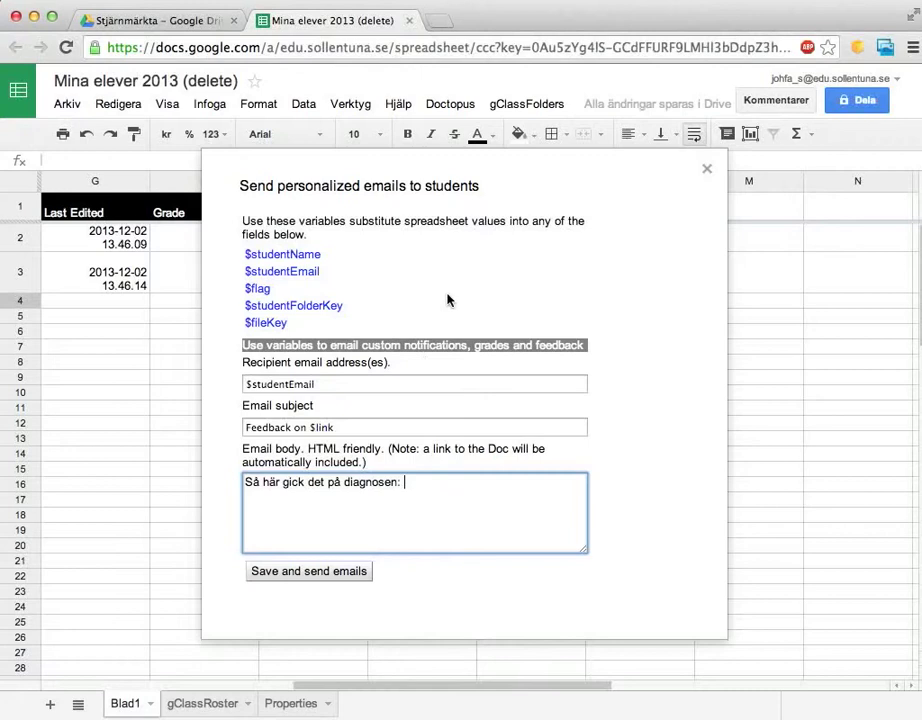
Step: Copy the variable $resultatPDiagnosen from the variable list to the end of the email's diagnosis line
scroll(448, 300, "down", 5)
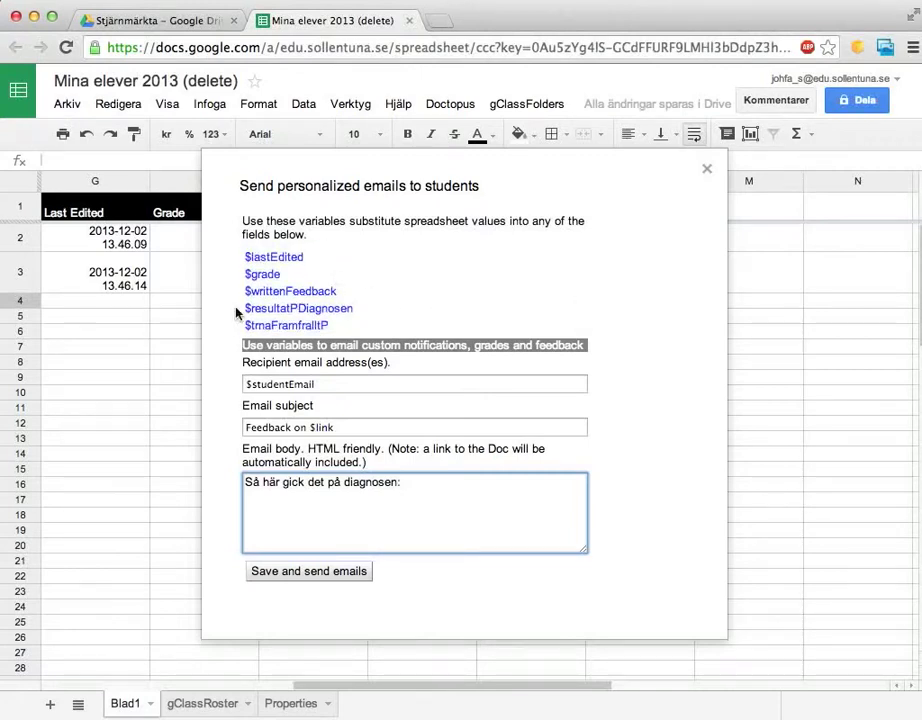
left_click_drag(245, 308, 370, 308)
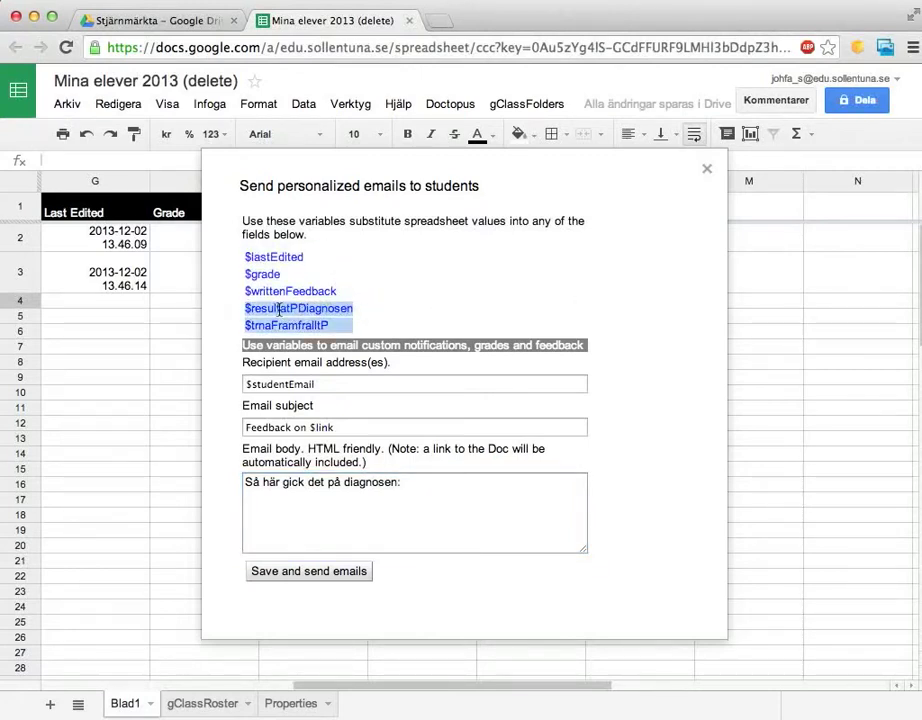
left_click_drag(251, 308, 339, 303)
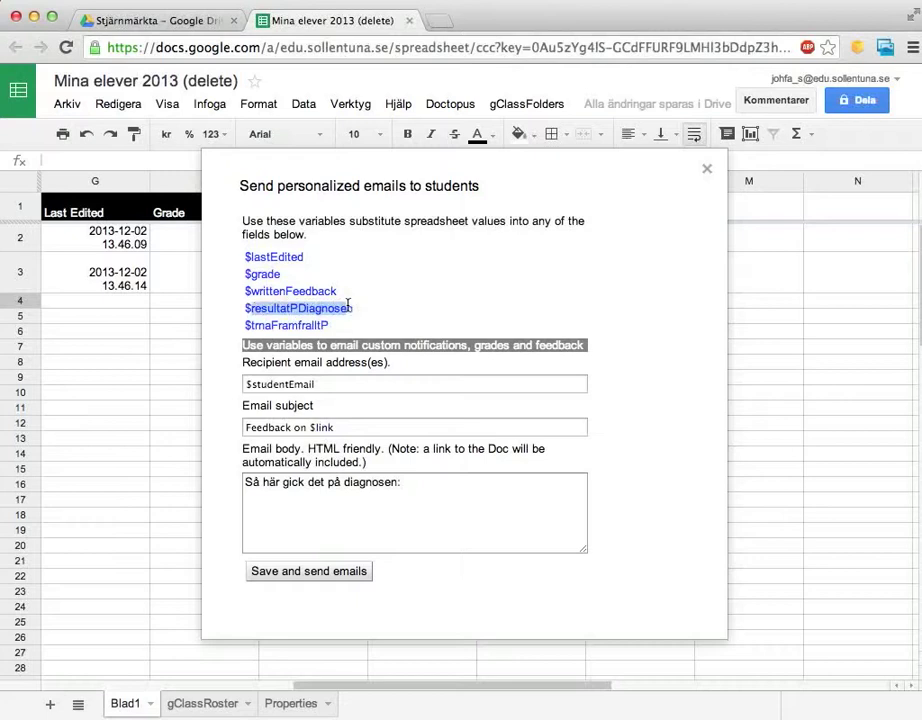
left_click(247, 310)
left_click_drag(348, 298, 354, 305)
key("ctrl+c")
left_click(421, 491)
key("ctrl+v")
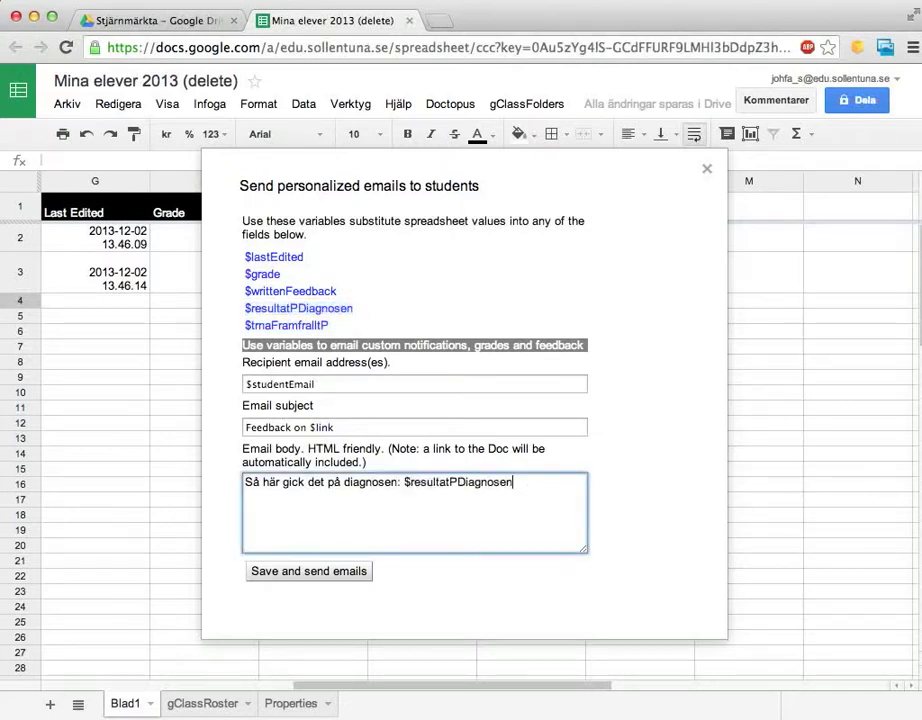
Step: Add the line "Vad du behöver träna på: $trnaFramfralltP" to the email body, and close the form without sending
key("Return")
type("Vad du behöver träna på:")
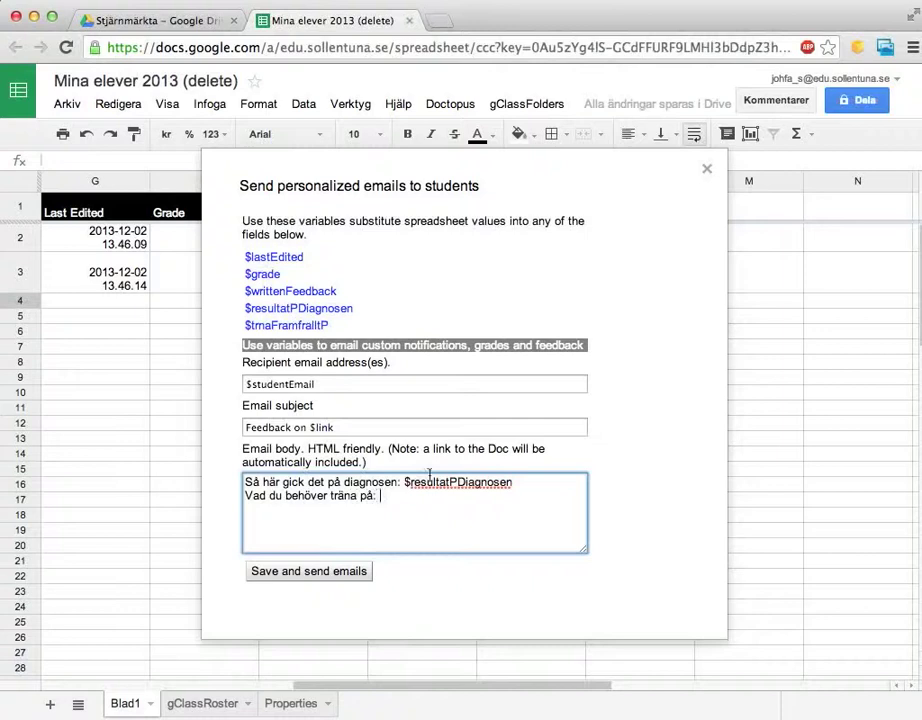
left_click(246, 325)
left_click_drag(246, 325, 325, 325)
key("super+c")
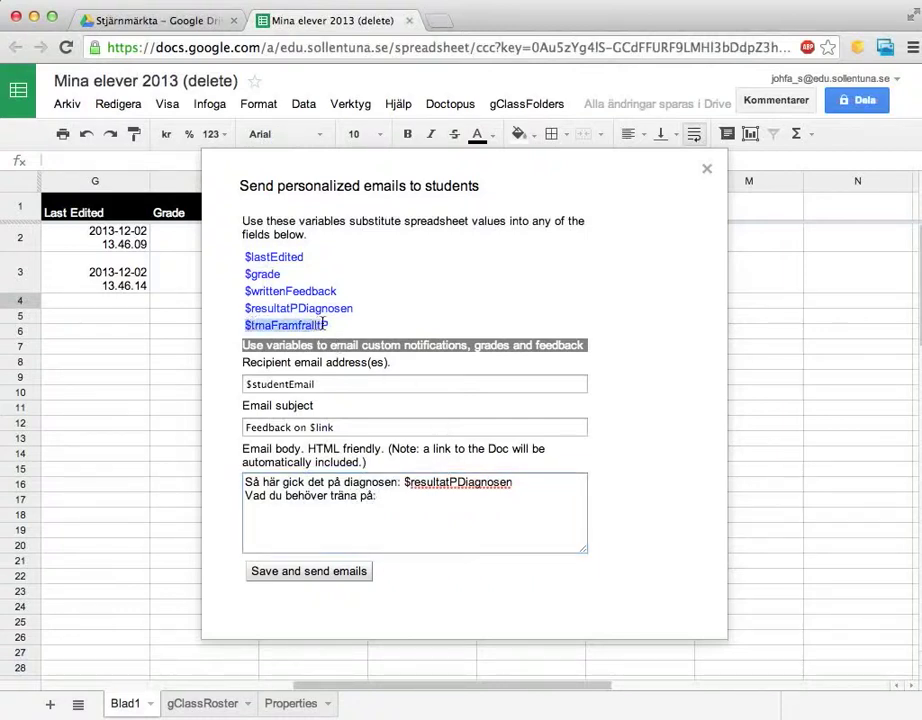
left_click(401, 499)
key("super+v")
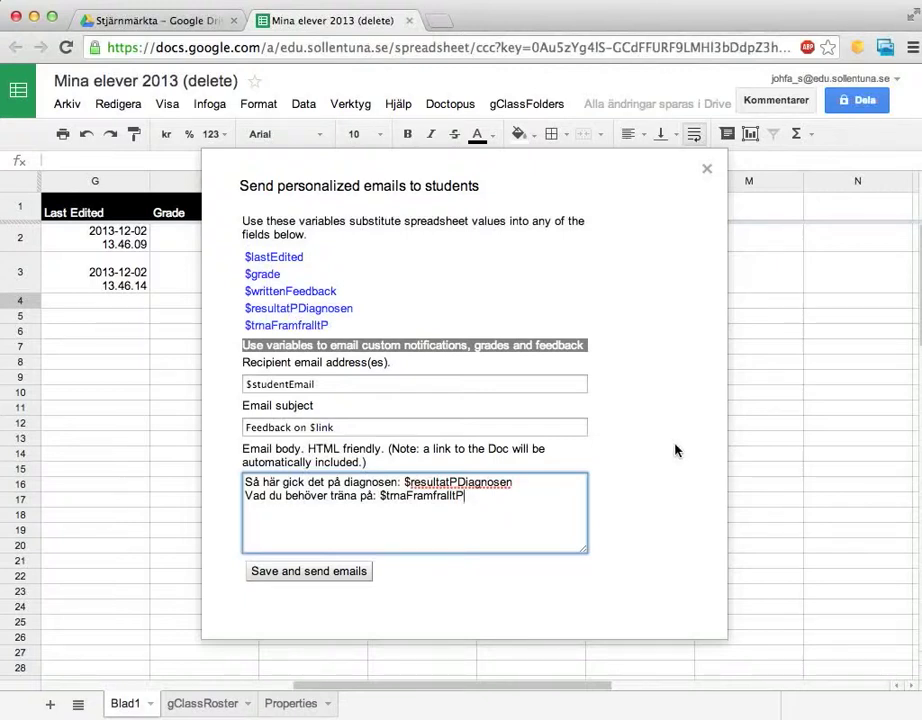
left_click(707, 169)
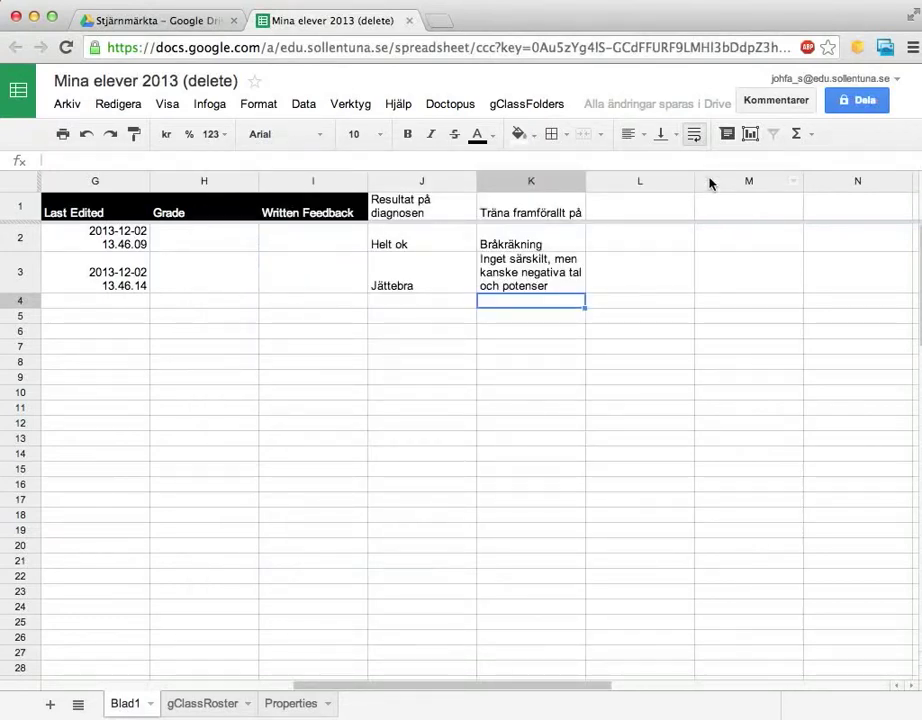
Step: Show the available Doctopus commands
left_click(458, 106)
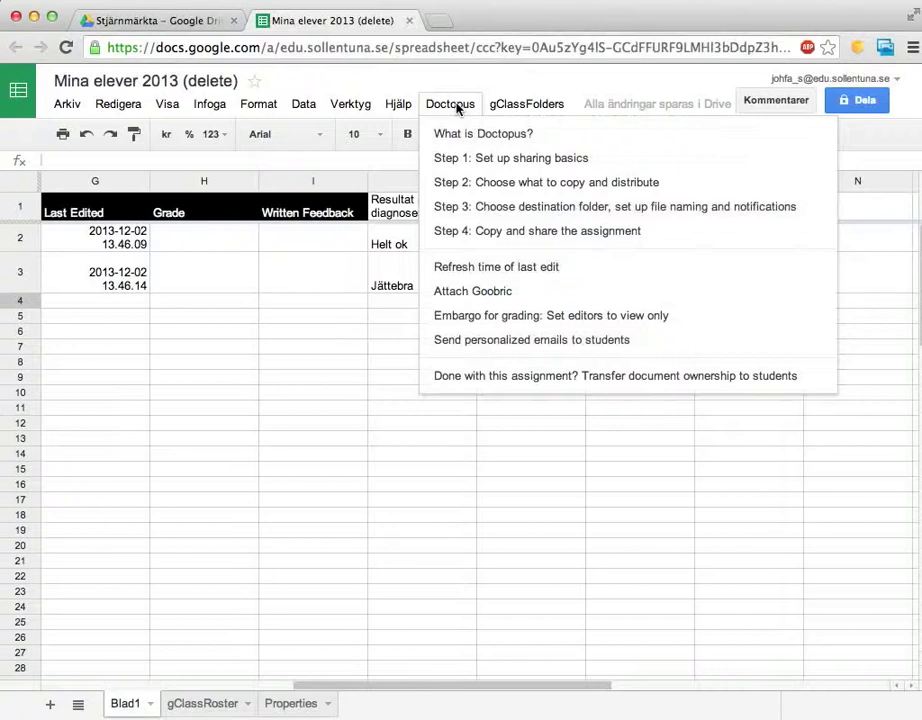